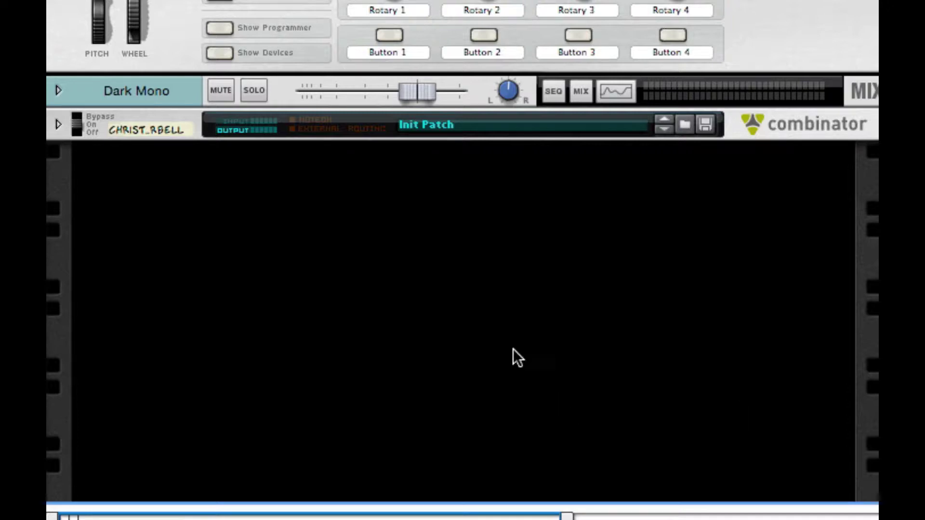
- Create a new Combinator in the rack and add a Thor synthesizer inside it with its programmer shown
{"action": "right_click", "coordinate": [516, 213]}
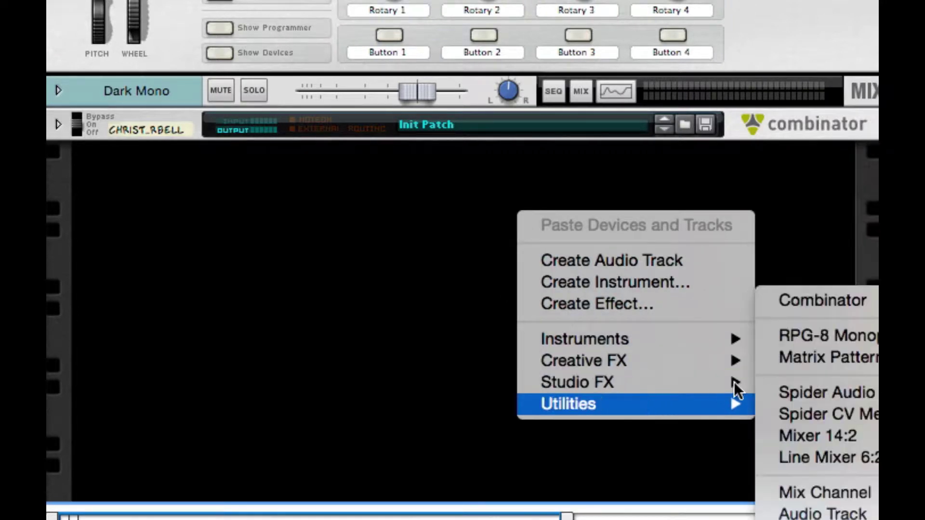
{"action": "left_click", "coordinate": [836, 297]}
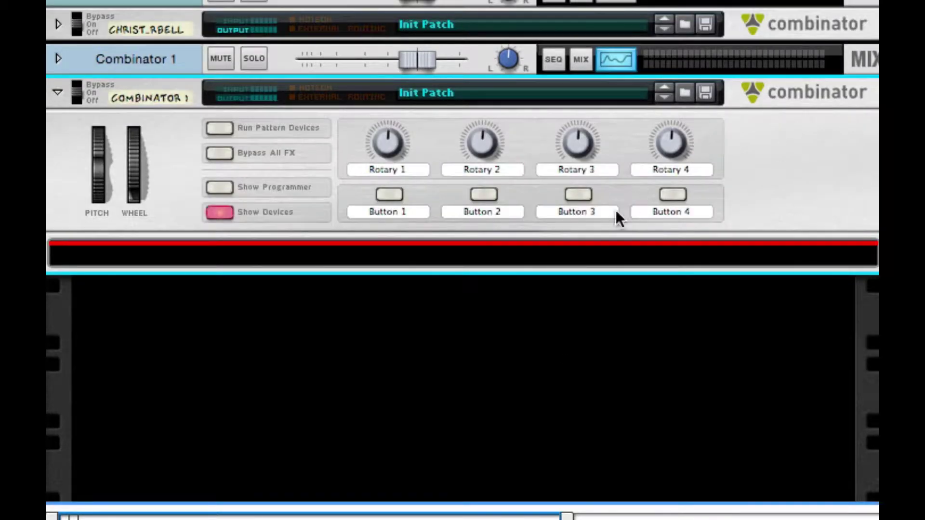
{"action": "right_click", "coordinate": [595, 252]}
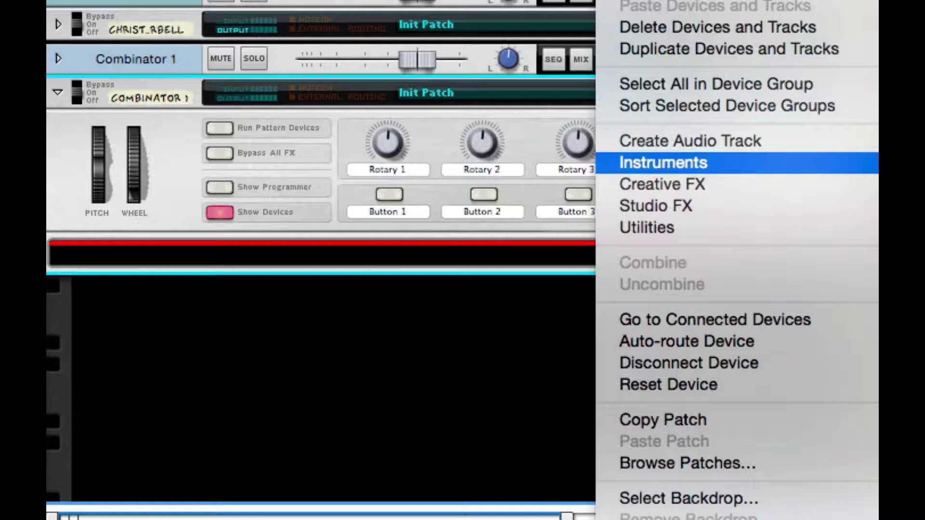
{"action": "left_click", "coordinate": [549, 227]}
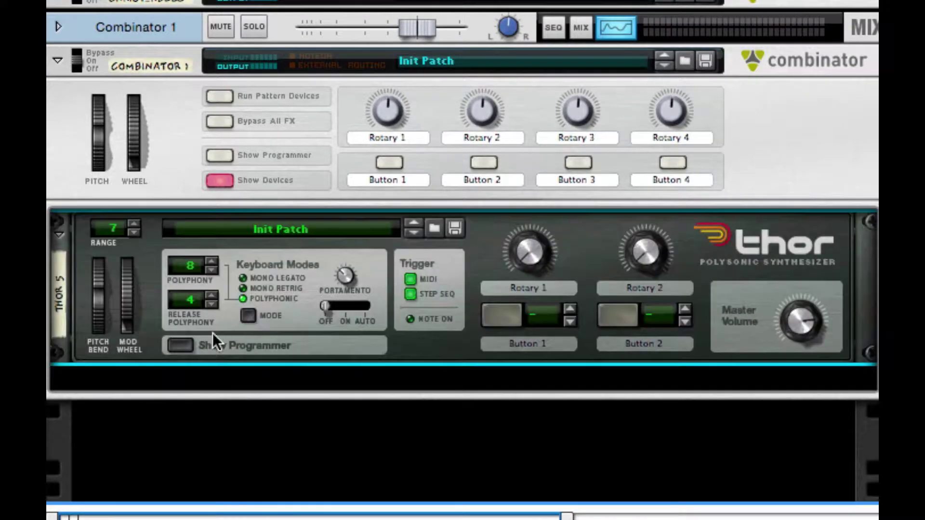
{"action": "left_click", "coordinate": [191, 354]}
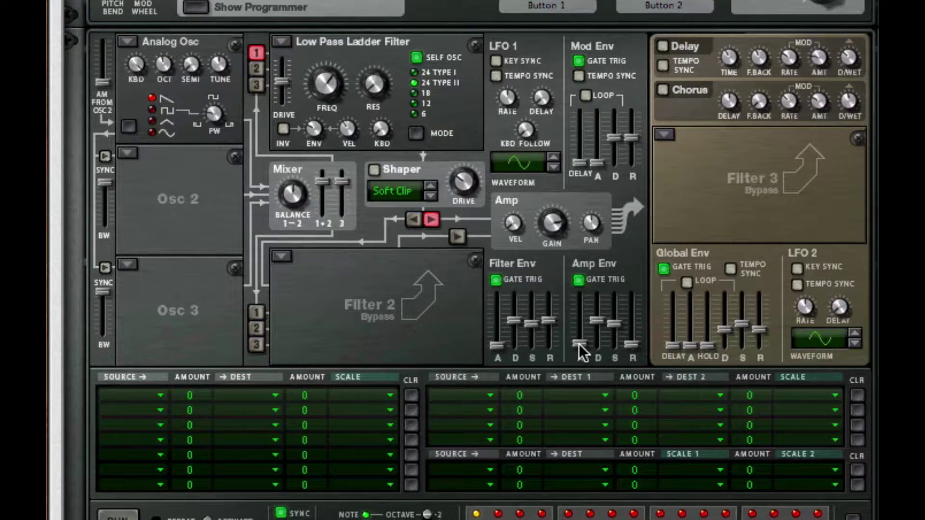
- Raise the Thor amp envelope's decay and sustain to maximum and lengthen its attack
{"action": "mouse_move", "coordinate": [579, 344]}
{"action": "left_click_drag", "start_coordinate": [597, 319], "coordinate": [615, 295]}
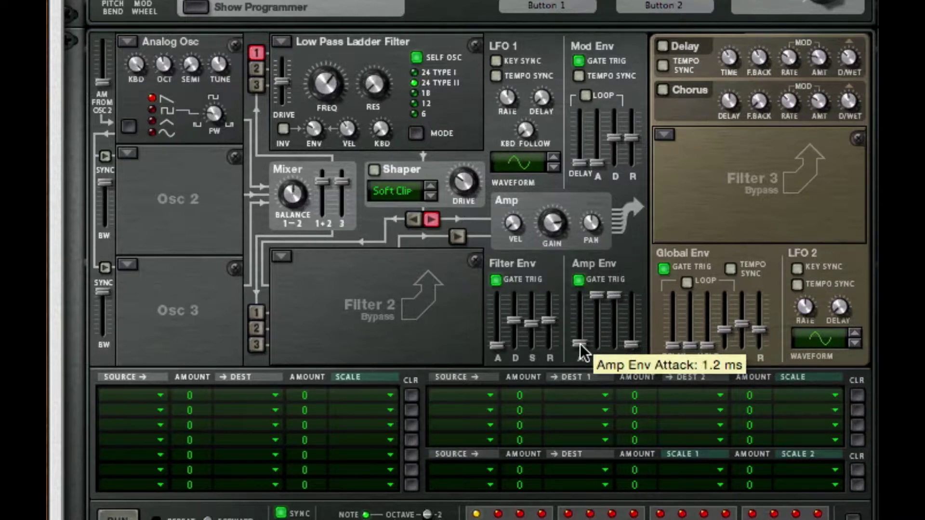
{"action": "left_click_drag", "start_coordinate": [581, 343], "coordinate": [580, 341]}
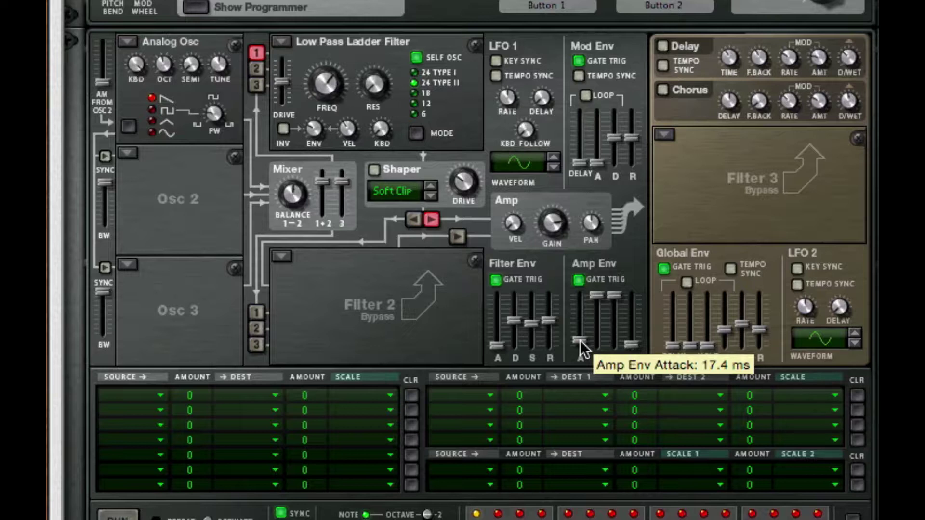
{"action": "left_click_drag", "start_coordinate": [581, 340], "coordinate": [581, 330]}
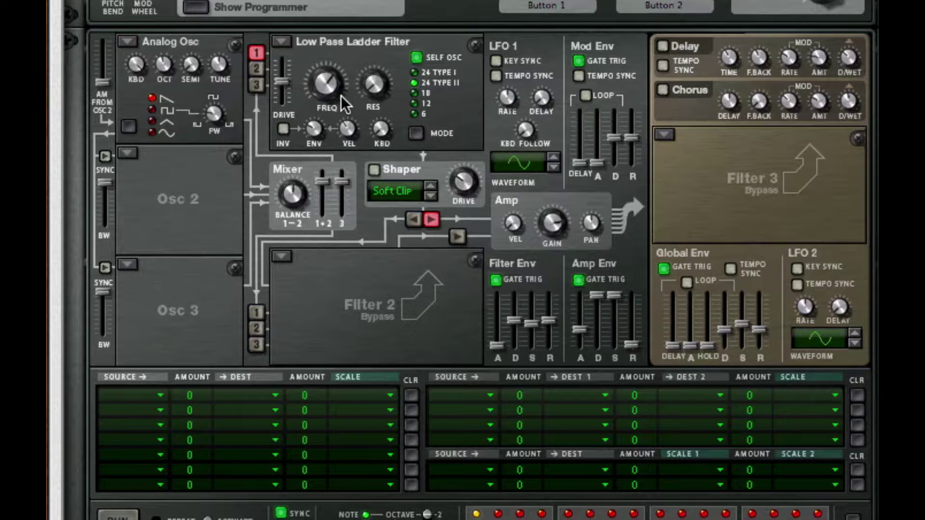
- Keep Osc 1 as Analog, and load an Analog oscillator into Osc 2 with its semitone tuning at 5
{"action": "mouse_move", "coordinate": [341, 96]}
{"action": "left_click", "coordinate": [127, 40]}
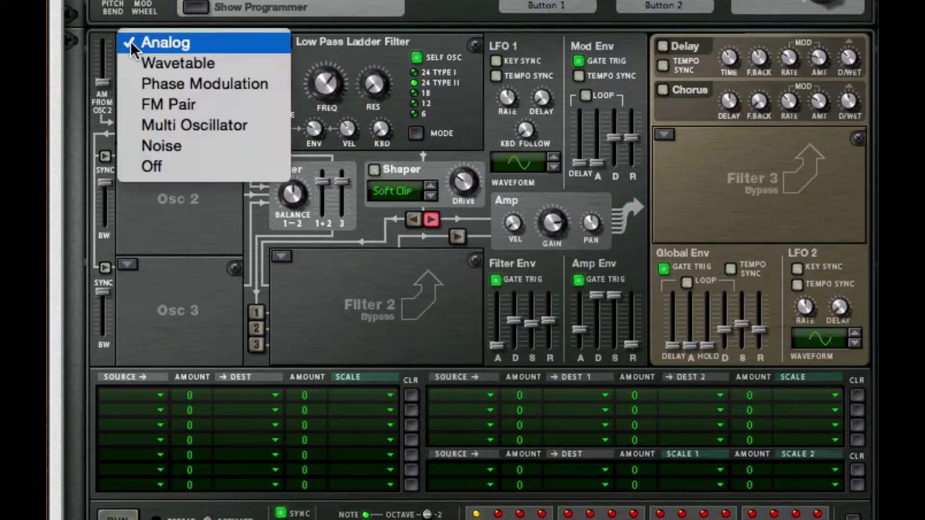
{"action": "left_click", "coordinate": [215, 48]}
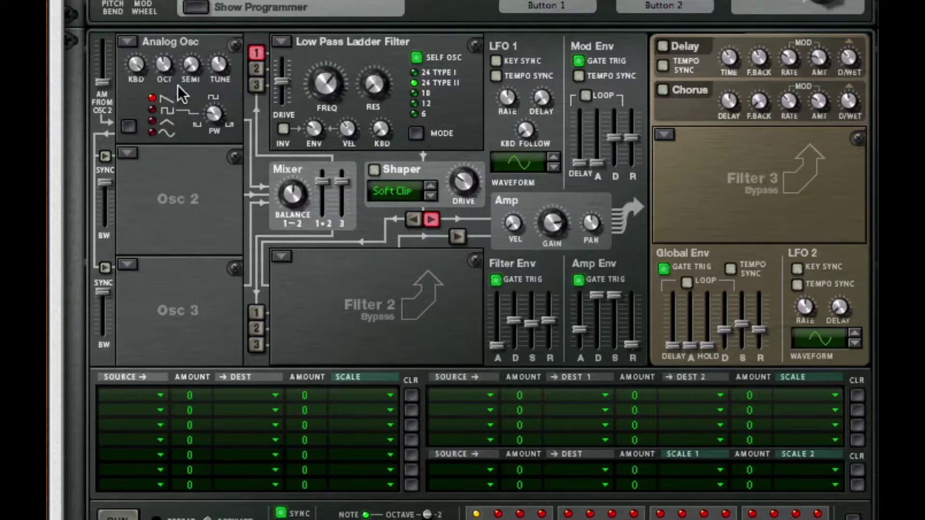
{"action": "left_click_drag", "start_coordinate": [169, 99], "coordinate": [173, 81]}
{"action": "left_click", "coordinate": [136, 154]}
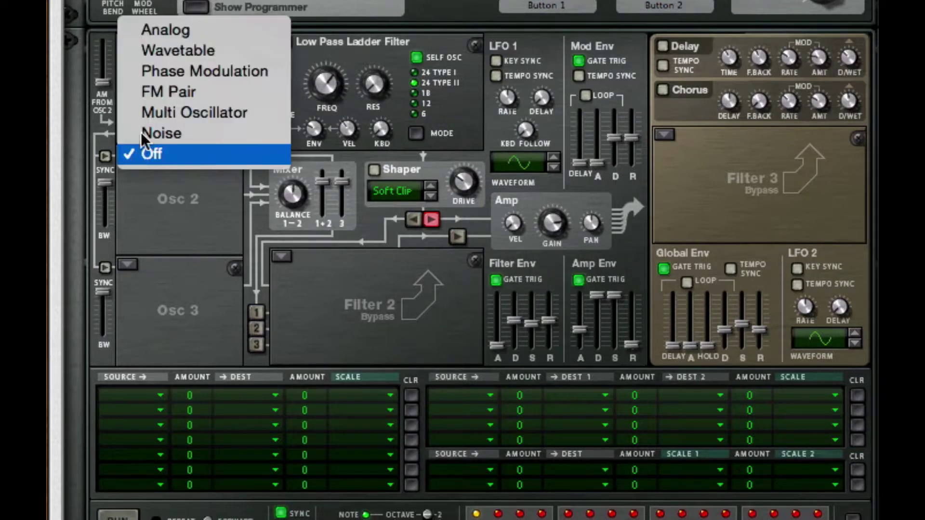
{"action": "left_click", "coordinate": [177, 27]}
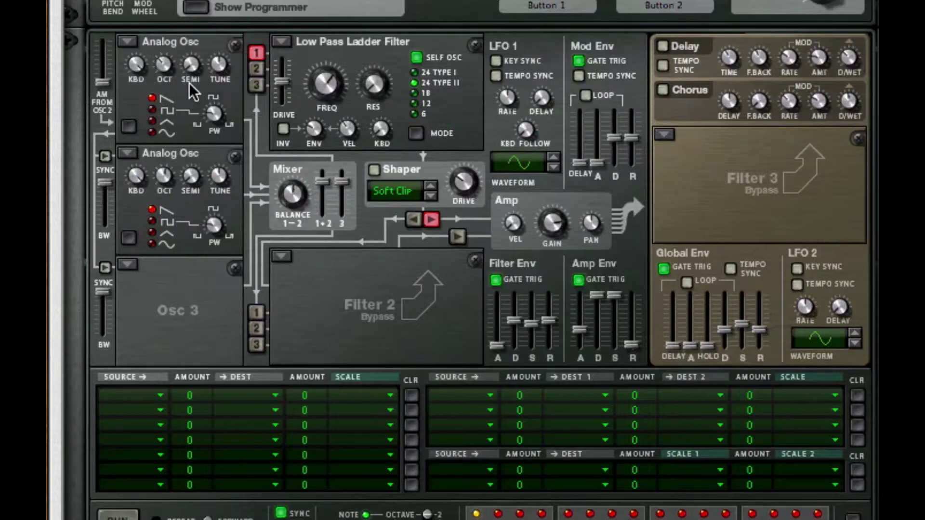
{"action": "left_click_drag", "start_coordinate": [191, 68], "coordinate": [191, 57]}
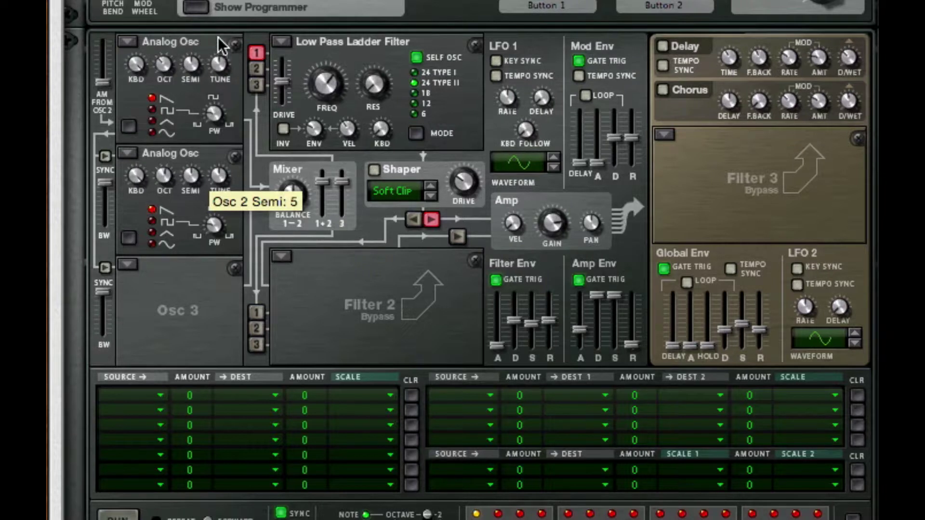
- Load a Multi Oscillator into Osc 3 and set its semitone tuning to 6
{"action": "left_click", "coordinate": [128, 264]}
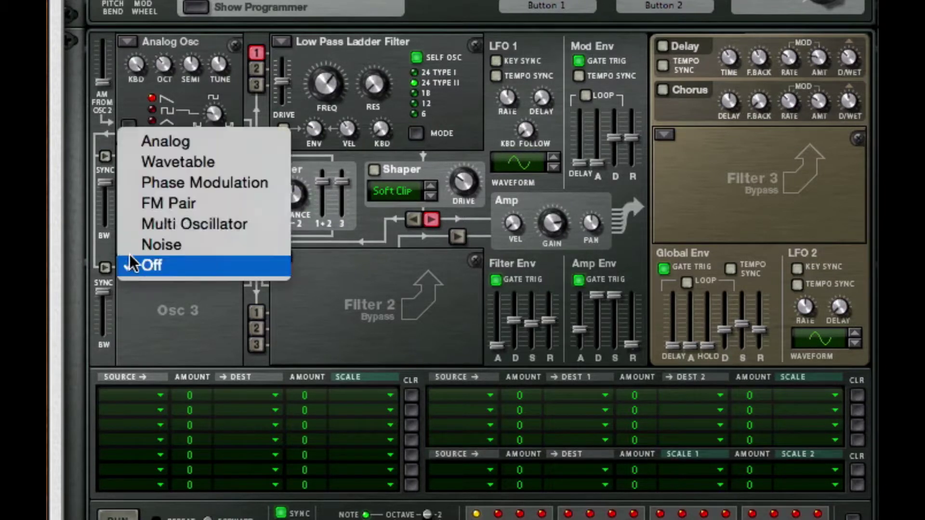
{"action": "left_click", "coordinate": [215, 144]}
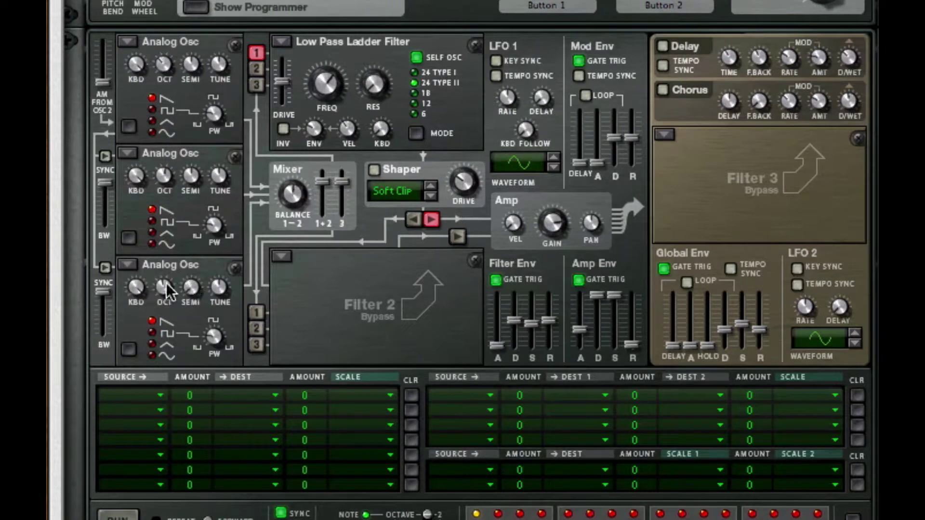
{"action": "left_click", "coordinate": [128, 264]}
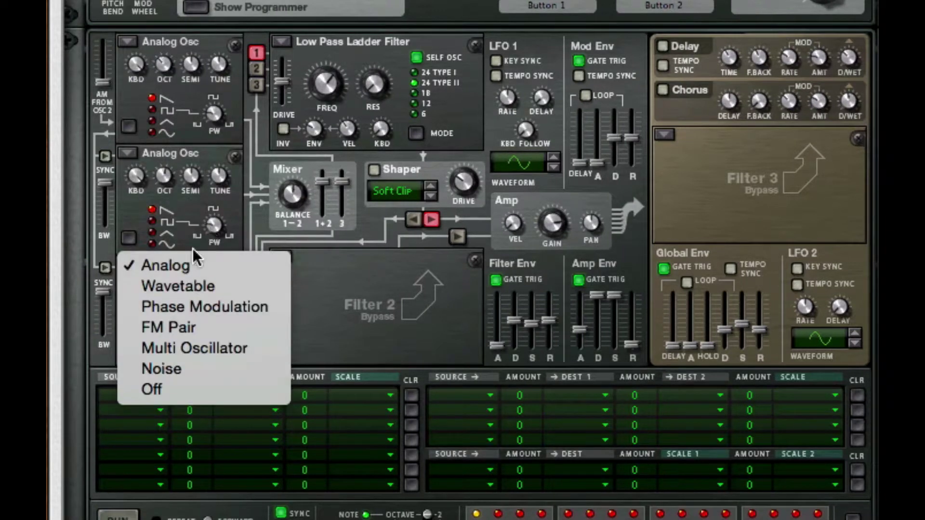
{"action": "left_click", "coordinate": [196, 356]}
{"action": "left_click_drag", "start_coordinate": [196, 288], "coordinate": [218, 154]}
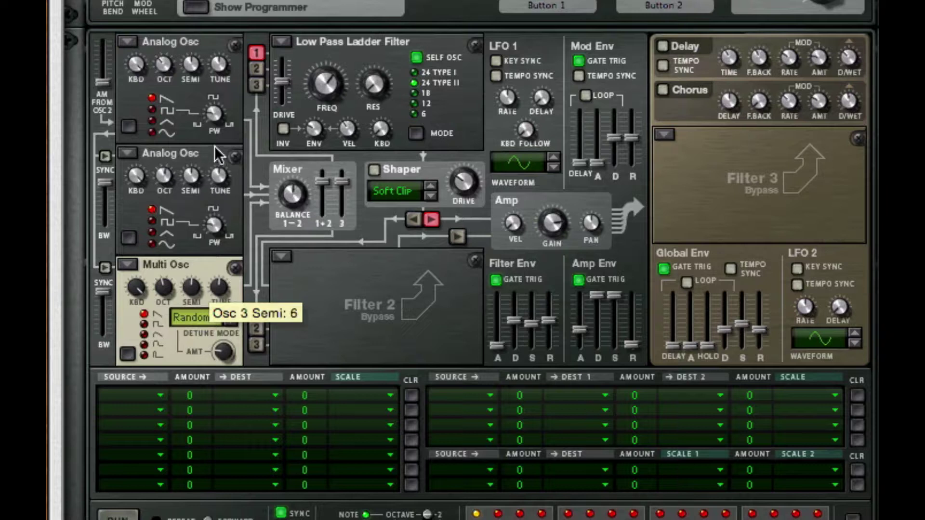
- Route Osc 2 and Osc 3 into Filter 1 alongside Osc 1
{"action": "left_click", "coordinate": [257, 69]}
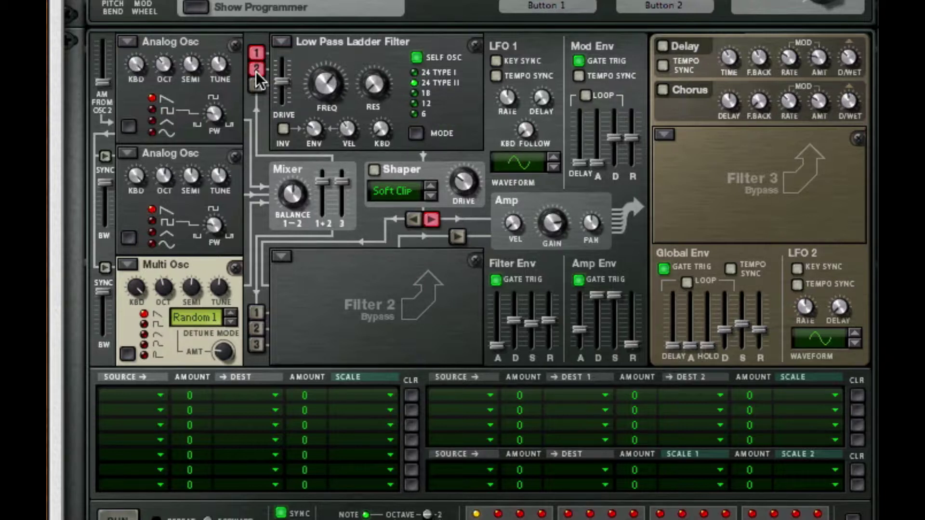
{"action": "mouse_move", "coordinate": [287, 77]}
{"action": "left_click", "coordinate": [256, 85]}
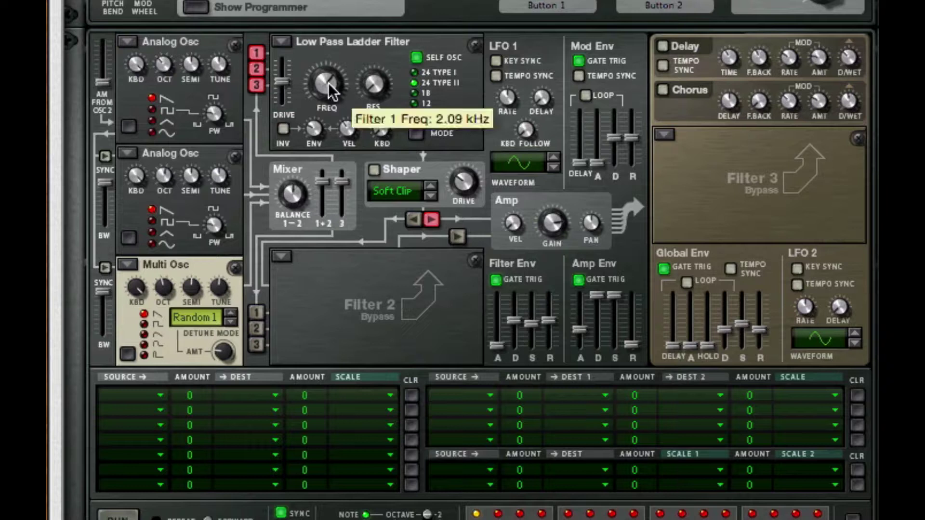
- Adjust the Filter 1 cutoff frequency and lengthen the amp envelope's release
{"action": "left_click_drag", "start_coordinate": [331, 89], "coordinate": [330, 101]}
{"action": "mouse_move", "coordinate": [500, 93]}
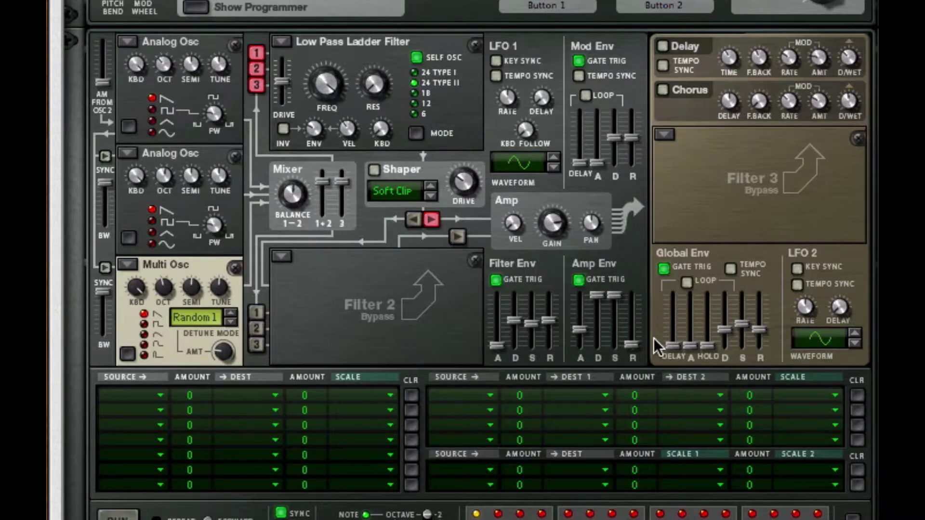
{"action": "left_click", "coordinate": [628, 330]}
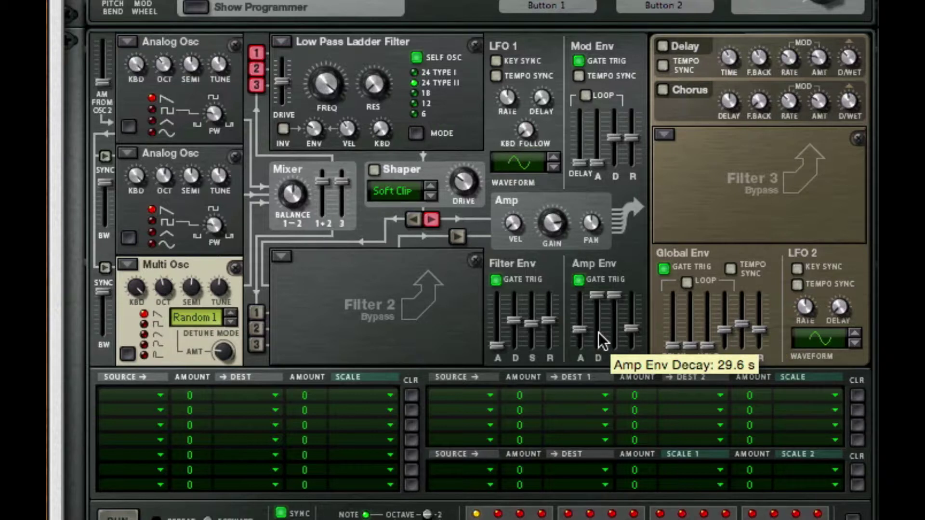
- Reset the Thor device to its initial settings
{"action": "right_click", "coordinate": [387, 293]}
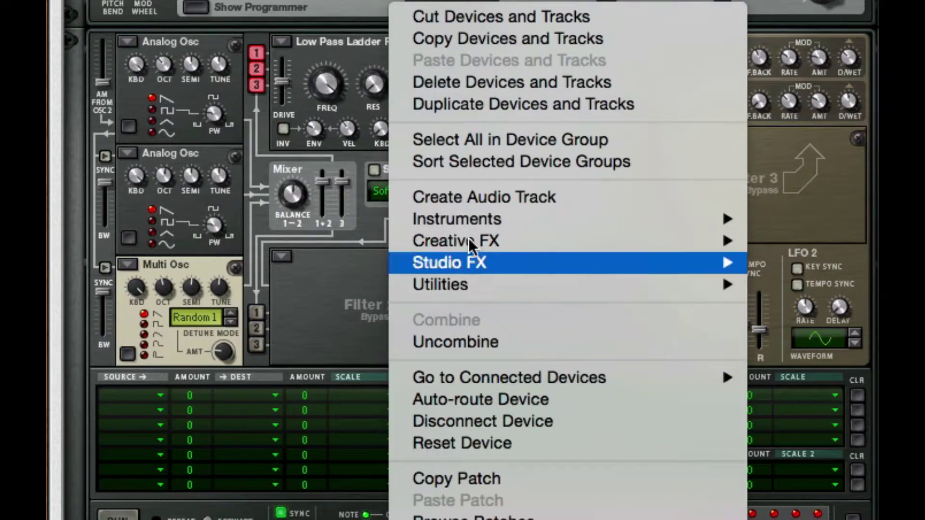
{"action": "left_click", "coordinate": [482, 441]}
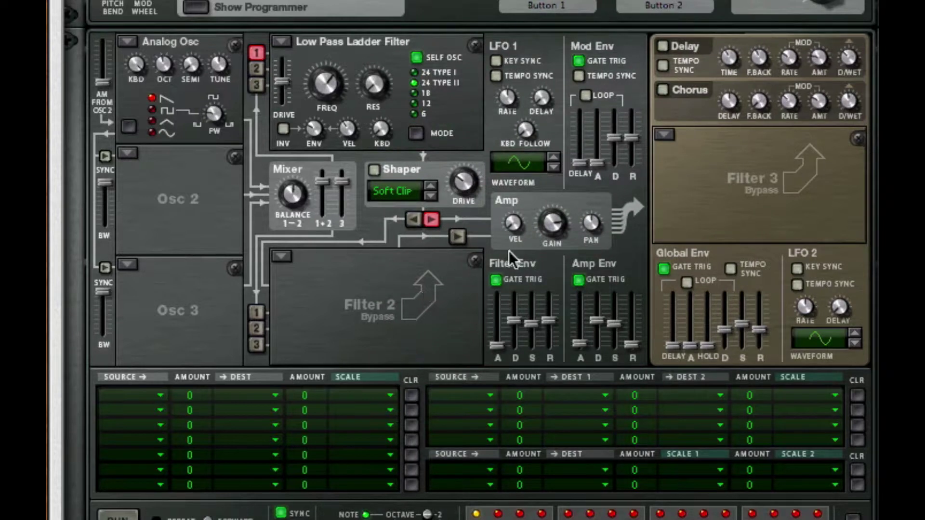
- Shape Thor's amp envelope with maximum decay and sustain, plus a moderately longer attack and release
{"action": "left_click_drag", "start_coordinate": [598, 320], "coordinate": [613, 295]}
{"action": "mouse_move", "coordinate": [579, 343]}
{"action": "left_mouse_down"}
{"action": "mouse_move", "coordinate": [577, 321]}
{"action": "mouse_move", "coordinate": [574, 330]}
{"action": "left_mouse_up"}
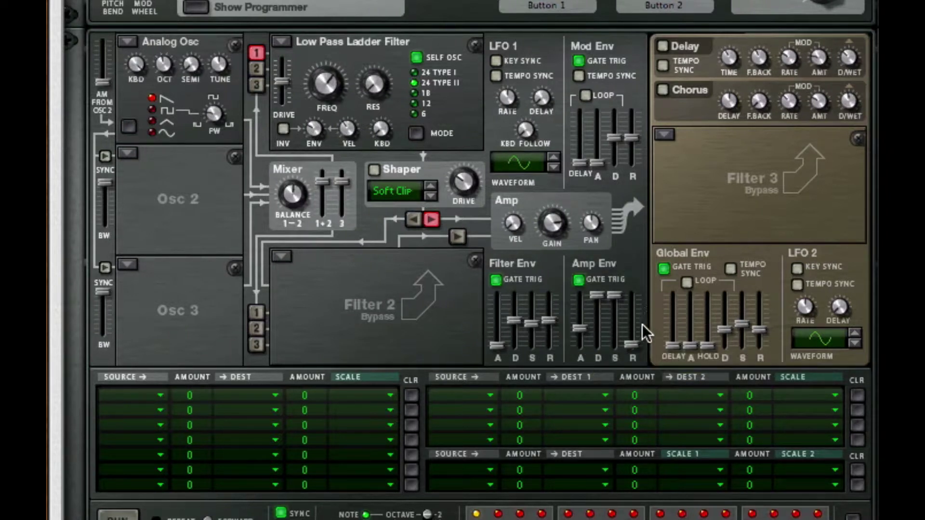
{"action": "left_click_drag", "start_coordinate": [635, 340], "coordinate": [633, 330]}
- Switch Osc 1 to a Wavetable oscillator using the Basic Analog table and turn up its table position
{"action": "left_click", "coordinate": [128, 42]}
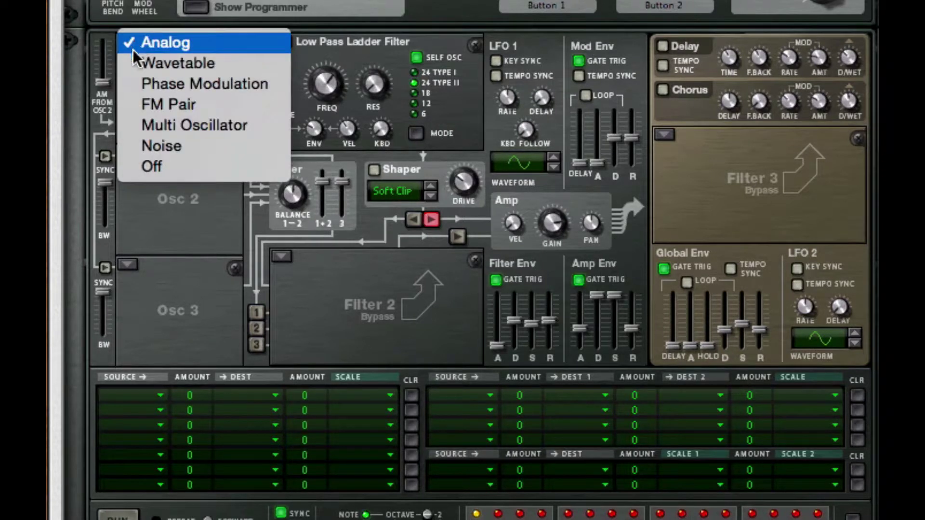
{"action": "left_click", "coordinate": [133, 63]}
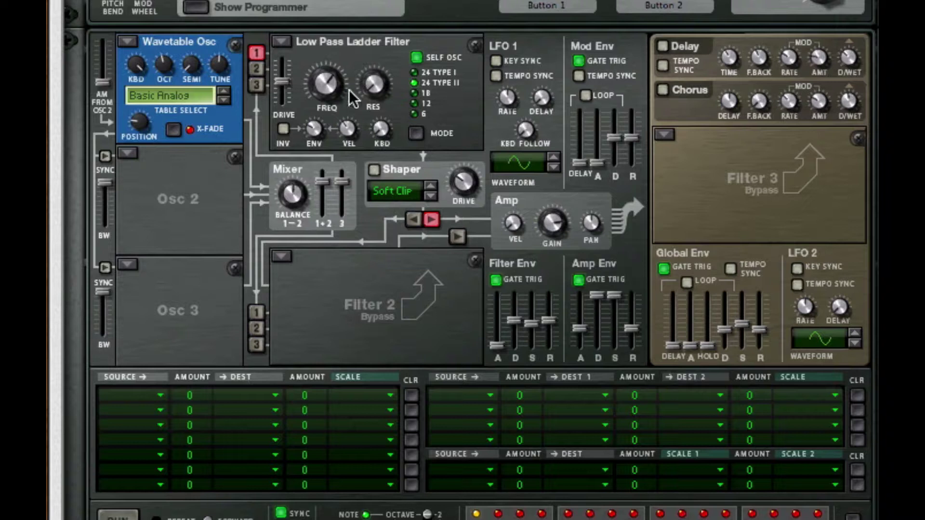
{"action": "left_click_drag", "start_coordinate": [142, 122], "coordinate": [147, 30]}
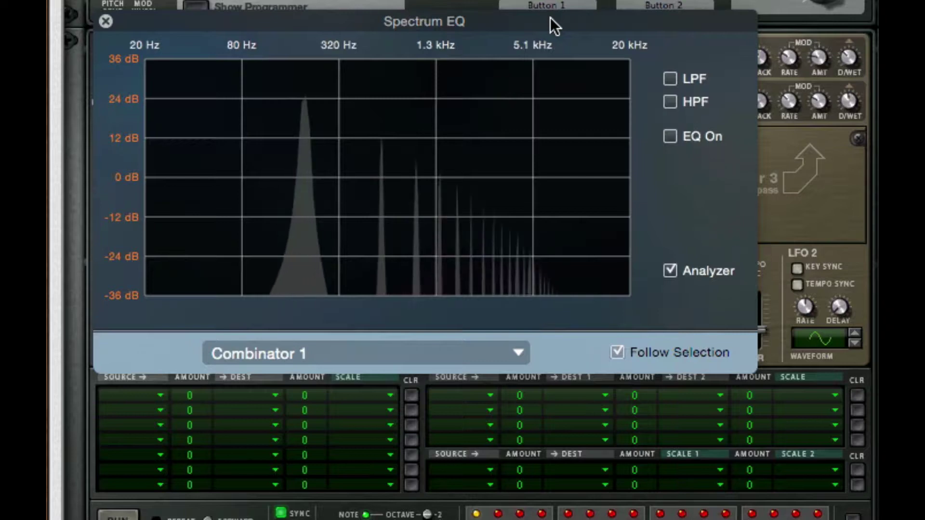
{"action": "left_click_drag", "start_coordinate": [424, 20], "coordinate": [0, 42]}
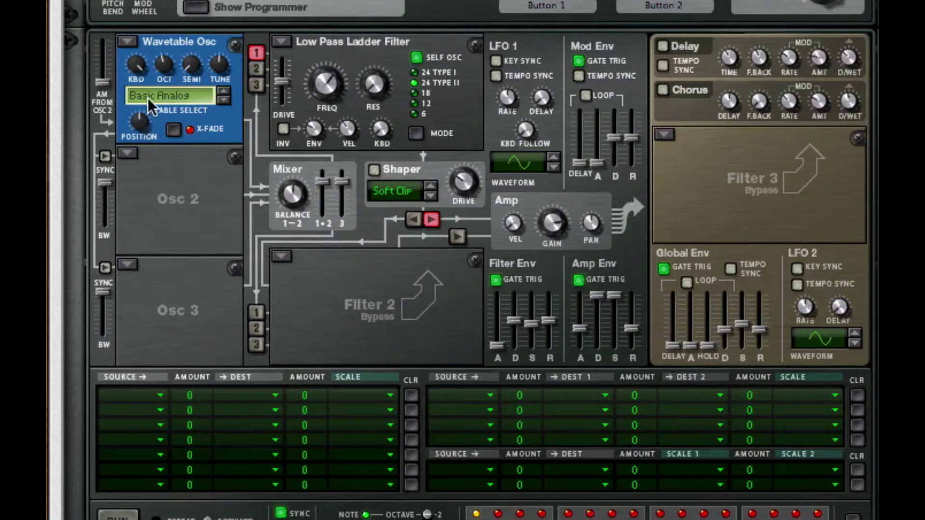
{"action": "left_click_drag", "start_coordinate": [139, 122], "coordinate": [160, 95]}
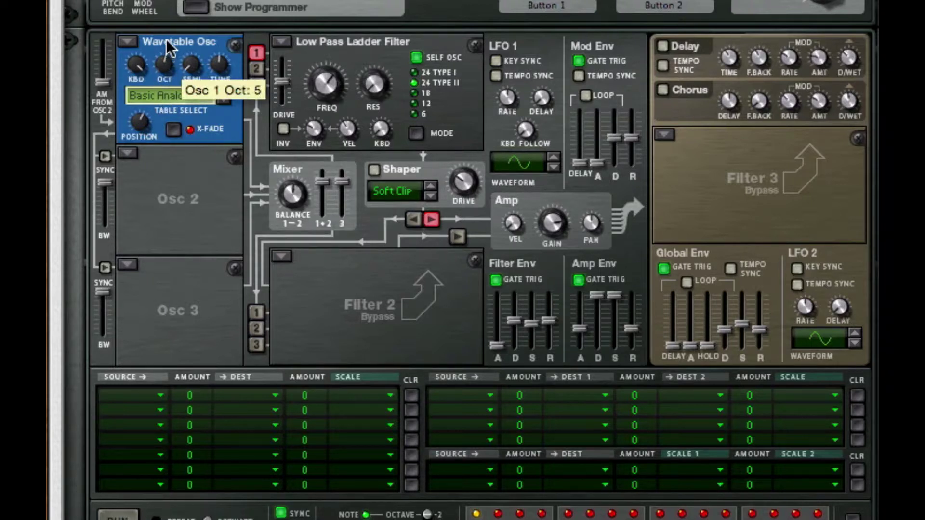
- Set the octave of Osc 1 to 5 and raise its semitone tuning to about mid-range
{"action": "mouse_move", "coordinate": [192, 58]}
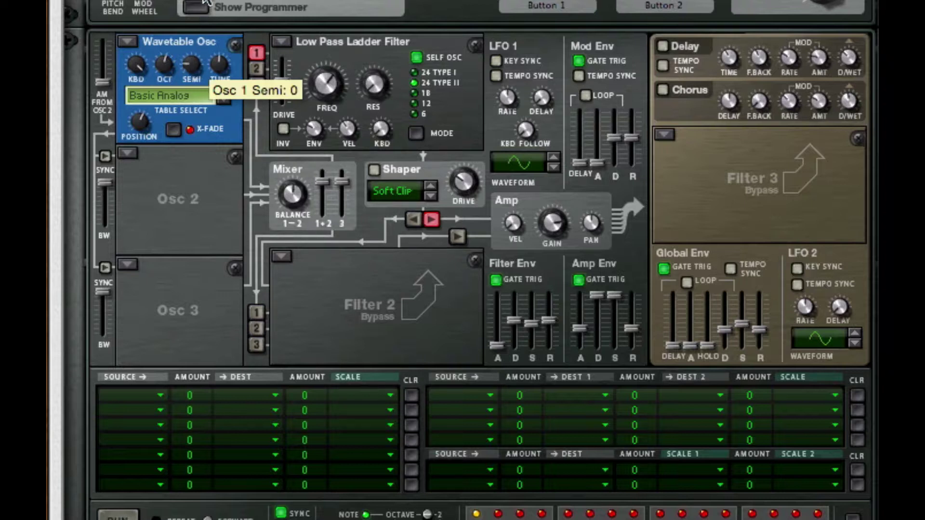
{"action": "left_click_drag", "start_coordinate": [191, 60], "coordinate": [192, 48]}
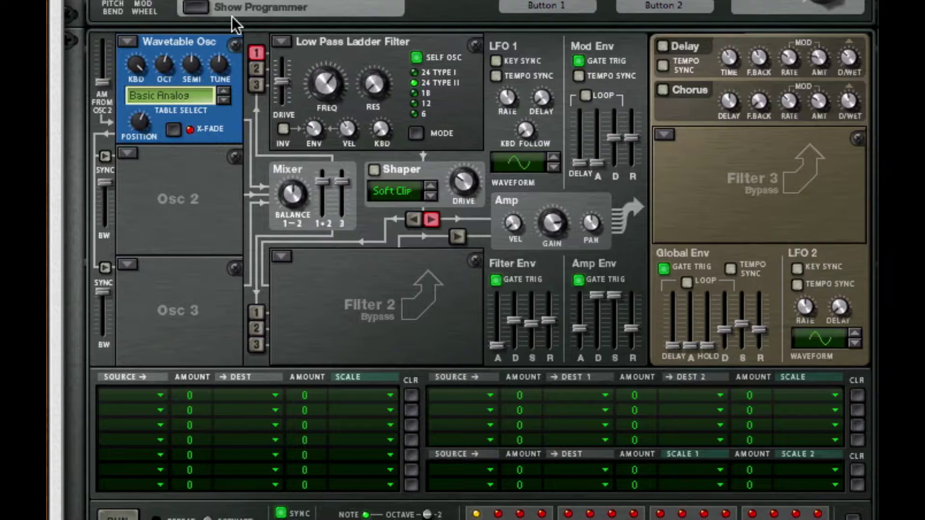
- Load an Analog oscillator with a square wave into Osc 2 and feed only Osc 2 into Filter 1
{"action": "left_click", "coordinate": [132, 152]}
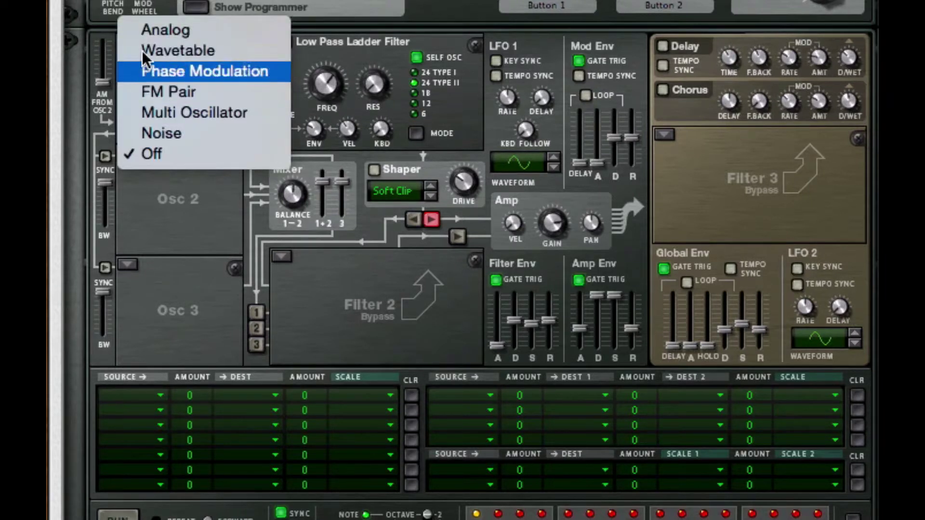
{"action": "left_click", "coordinate": [148, 31]}
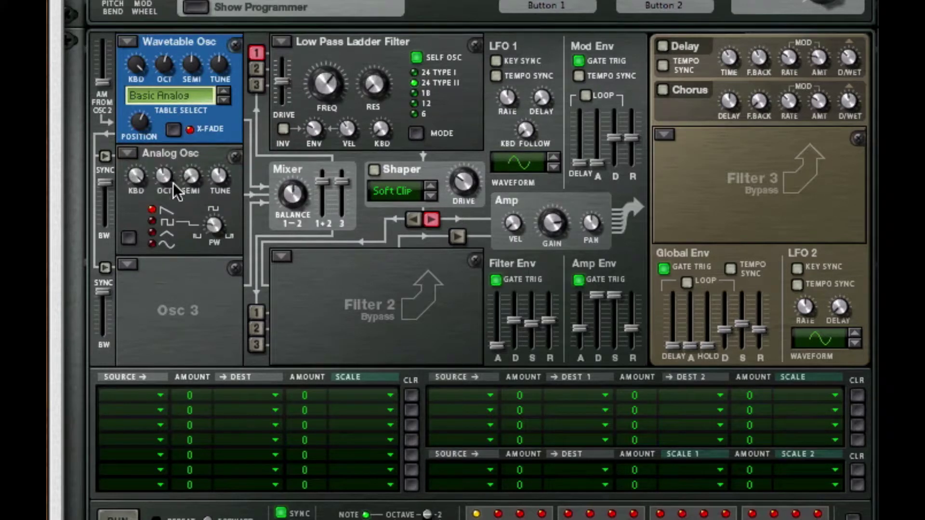
{"action": "left_click", "coordinate": [164, 219]}
{"action": "left_click", "coordinate": [252, 64]}
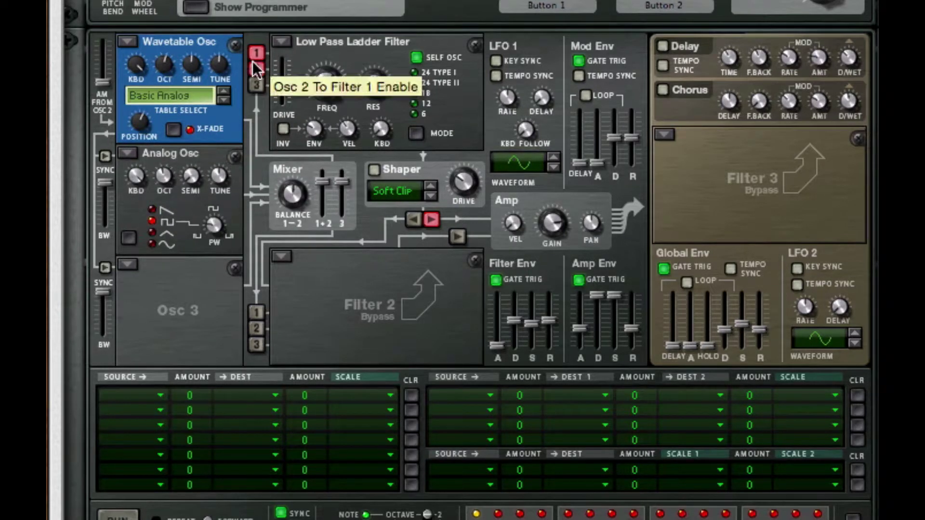
{"action": "left_click", "coordinate": [256, 52]}
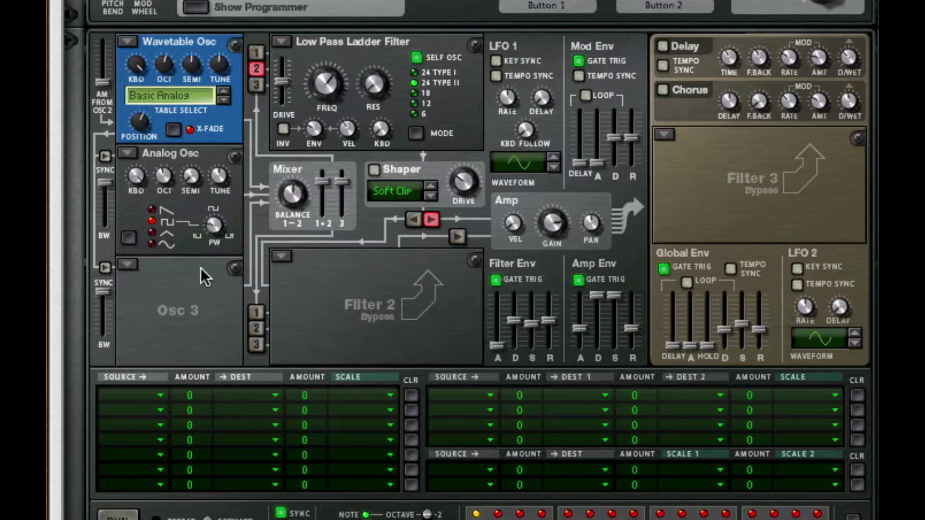
- Sweep Osc 2's pulse width down to 0 and back up, and raise the oscillator's semitone tuning
{"action": "mouse_move", "coordinate": [219, 224]}
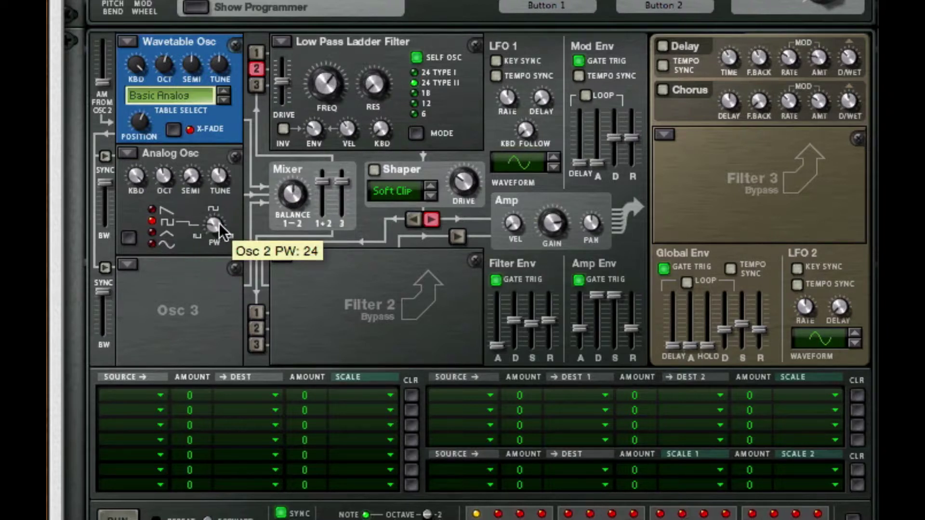
{"action": "left_click_drag", "start_coordinate": [222, 231], "coordinate": [215, 326]}
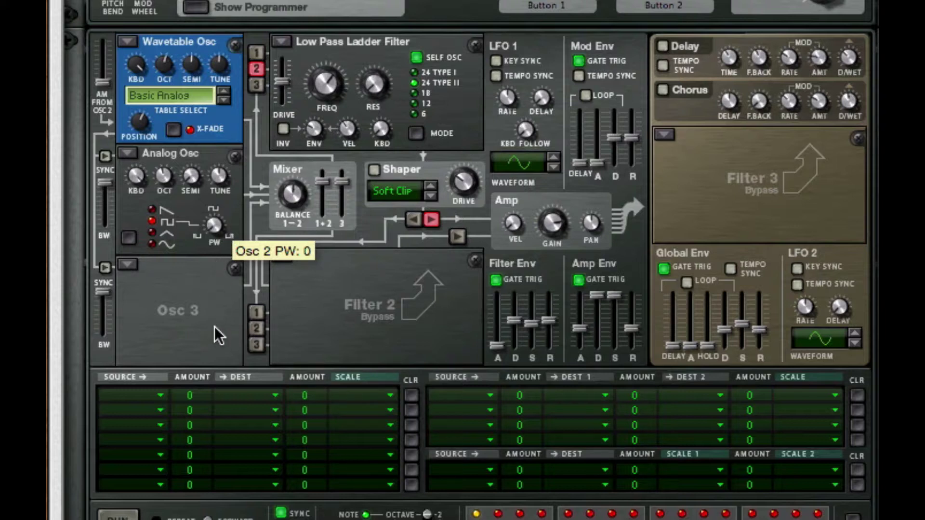
{"action": "left_click_drag", "start_coordinate": [210, 281], "coordinate": [210, 30]}
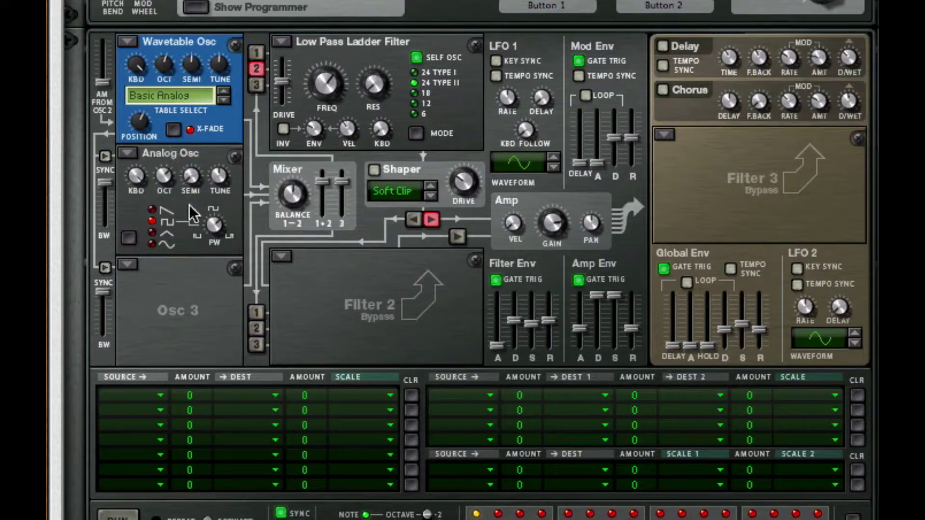
{"action": "mouse_move", "coordinate": [214, 228]}
{"action": "mouse_move", "coordinate": [165, 184]}
{"action": "left_click_drag", "start_coordinate": [192, 179], "coordinate": [187, 29]}
- Feed only Osc 3 into Filter 1 and load an FM Pair oscillator into Osc 3
{"action": "left_click", "coordinate": [263, 51]}
{"action": "left_click", "coordinate": [259, 57]}
{"action": "left_click", "coordinate": [258, 73]}
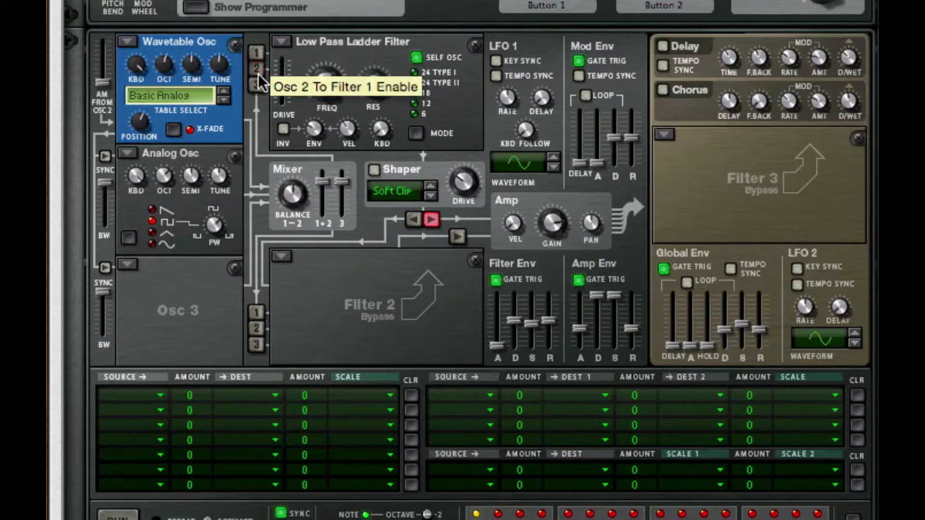
{"action": "left_click", "coordinate": [258, 84]}
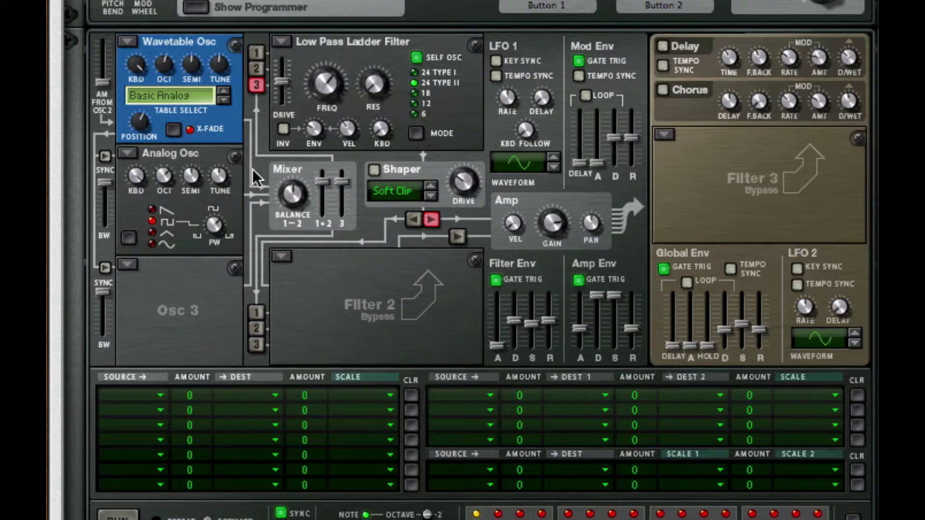
{"action": "left_click", "coordinate": [128, 264]}
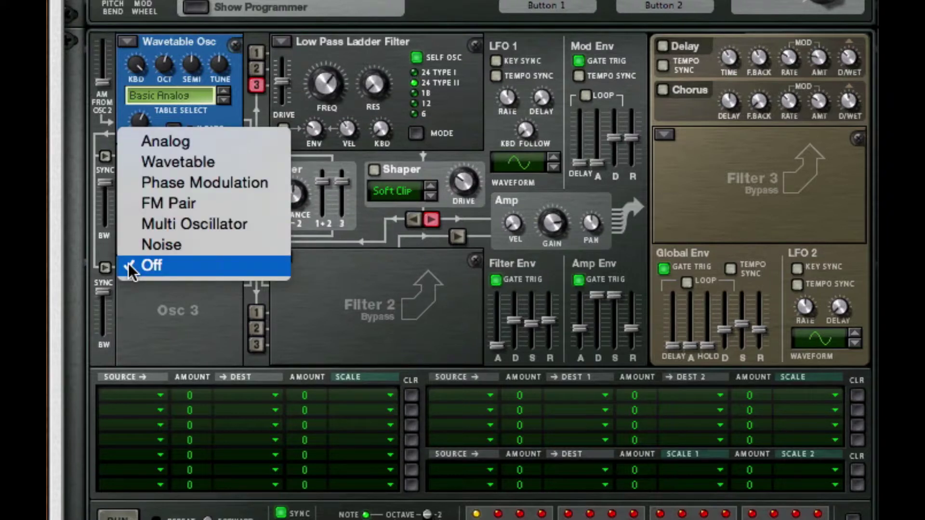
{"action": "left_click", "coordinate": [193, 203]}
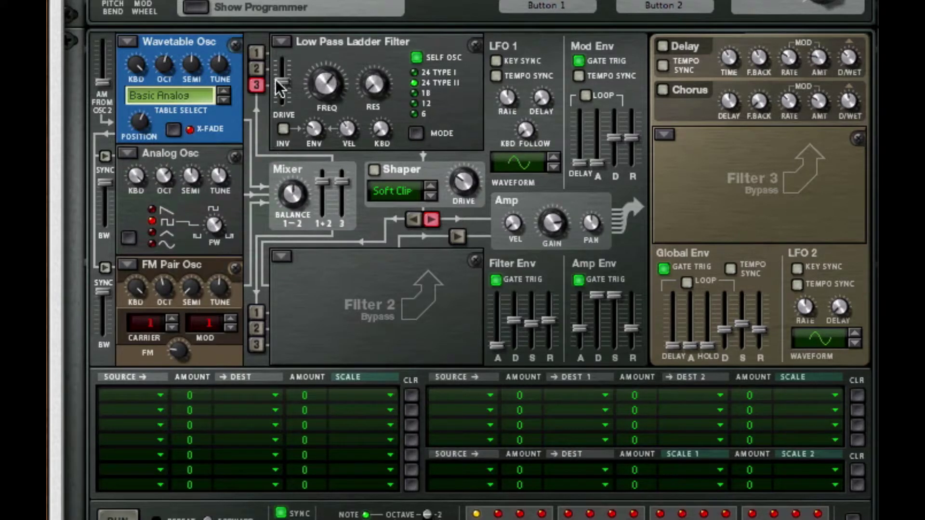
- Set the FM Pair oscillator's carrier to 10 and modulator to 5, and adjust its FM amount
{"action": "left_click", "coordinate": [172, 321]}
{"action": "left_click", "coordinate": [172, 320]}
{"action": "left_click", "coordinate": [173, 320]}
{"action": "left_click", "coordinate": [173, 321]}
{"action": "left_click", "coordinate": [172, 320]}
{"action": "left_click", "coordinate": [172, 320]}
{"action": "left_click", "coordinate": [172, 321]}
{"action": "left_click", "coordinate": [173, 321]}
{"action": "left_click", "coordinate": [172, 326]}
{"action": "left_click", "coordinate": [172, 327]}
{"action": "mouse_move", "coordinate": [176, 355]}
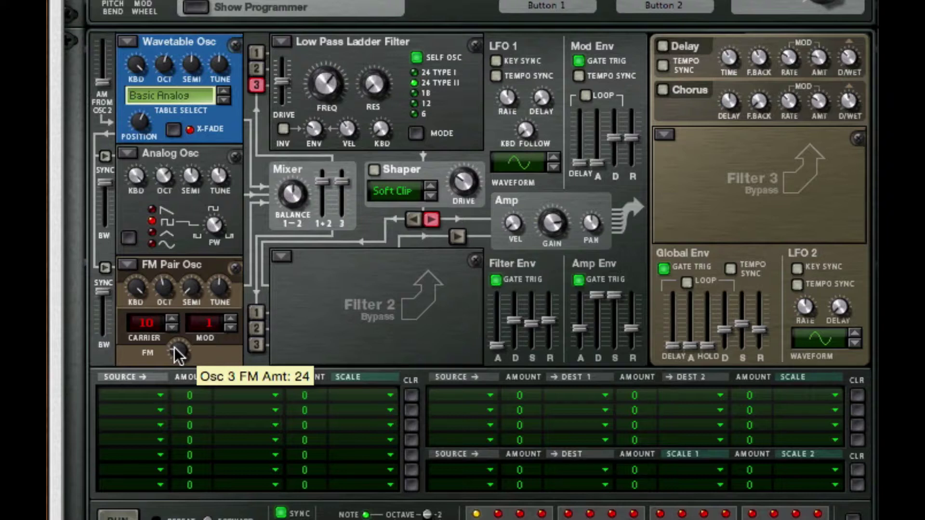
{"action": "left_click_drag", "start_coordinate": [177, 352], "coordinate": [216, 293]}
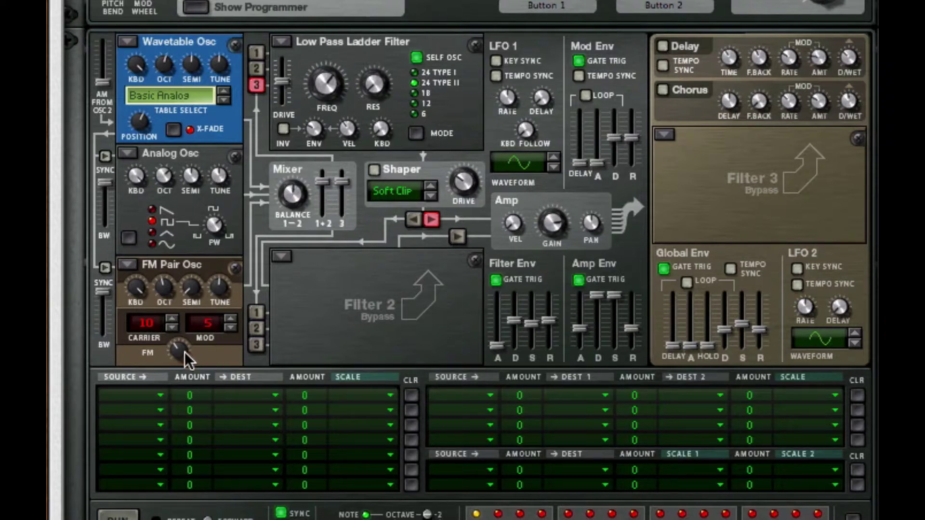
{"action": "mouse_move", "coordinate": [185, 352]}
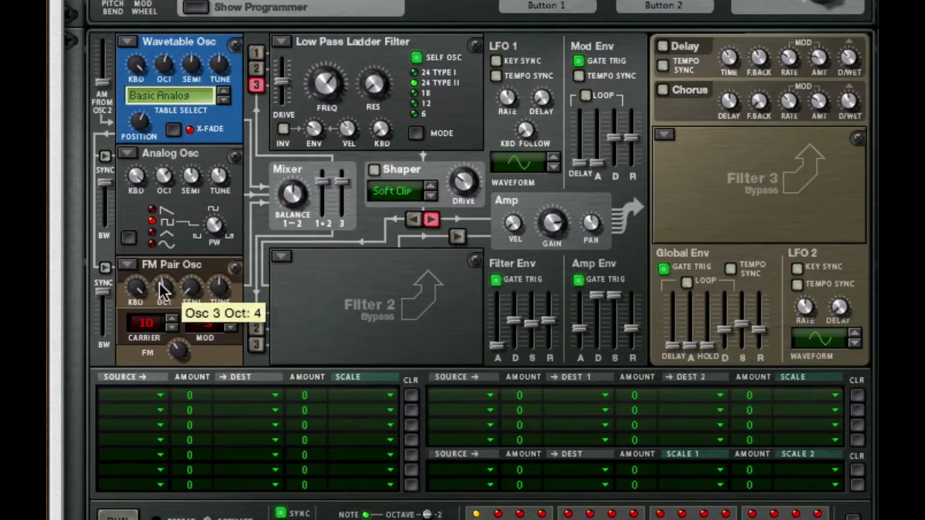
- Raise the octave of Osc 3 and feed Osc 1 and Osc 2 into Filter 1 along with Osc 3
{"action": "left_click_drag", "start_coordinate": [163, 289], "coordinate": [165, 251]}
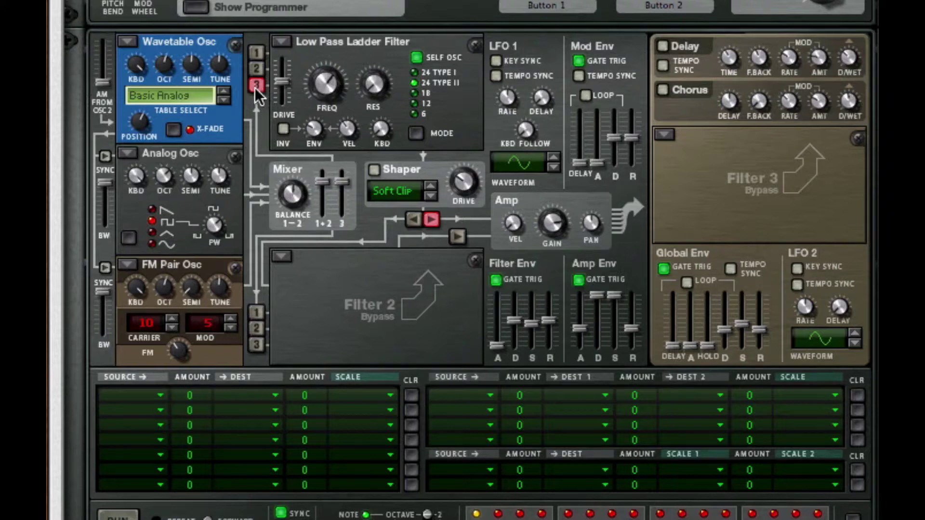
{"action": "left_click", "coordinate": [254, 63]}
{"action": "left_click", "coordinate": [256, 52]}
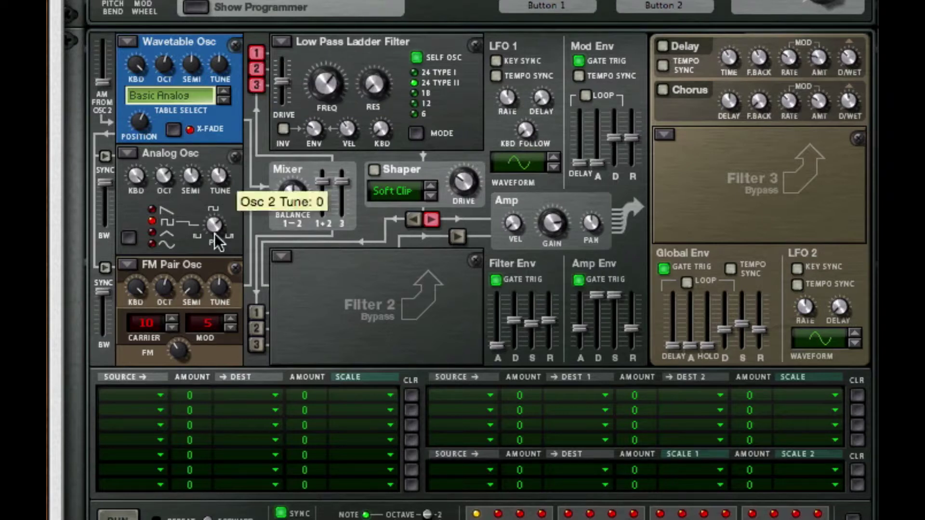
- Raise the semitone tuning of Osc 3 and adjust the cutoff frequency of Filter 1
{"action": "left_click_drag", "start_coordinate": [192, 288], "coordinate": [223, 147]}
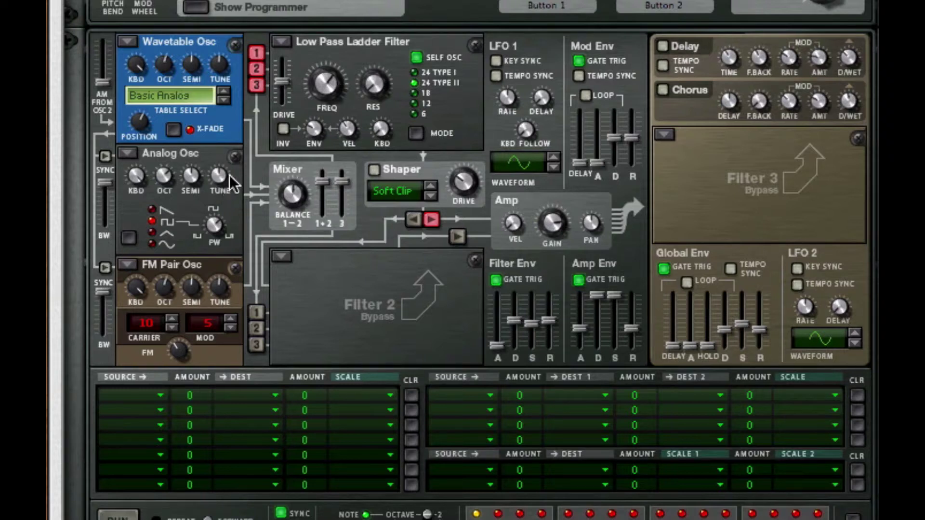
{"action": "mouse_move", "coordinate": [325, 78]}
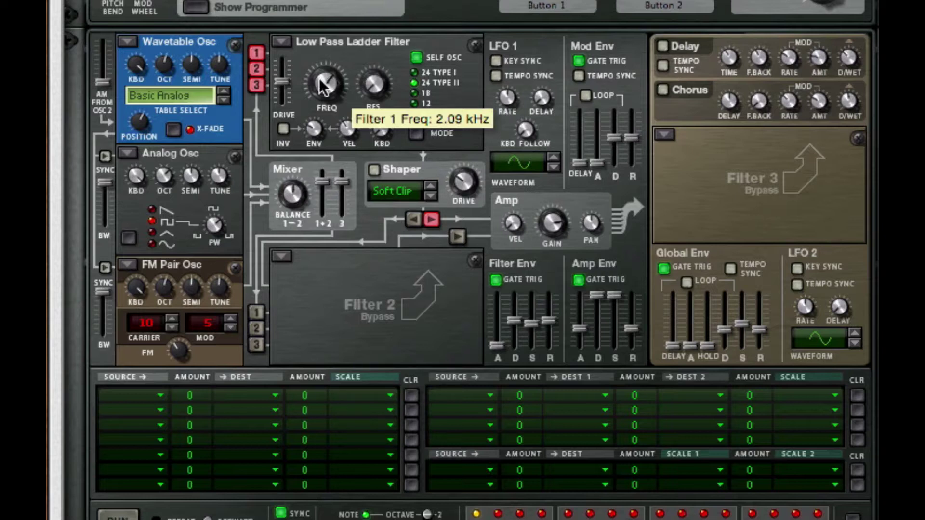
{"action": "left_click_drag", "start_coordinate": [325, 78], "coordinate": [309, 93]}
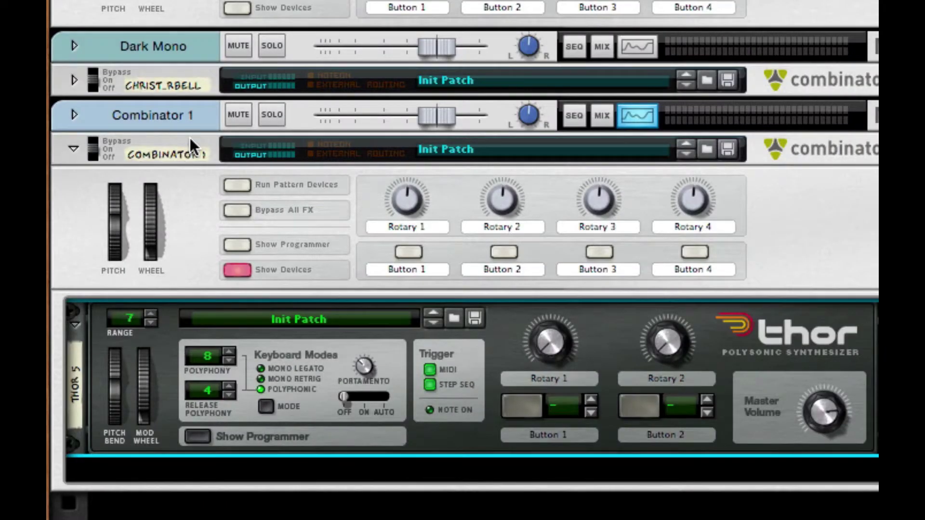
- Add an RV7000 reverb after Thor in the Combinator and load its ALL Warm Plate patch
{"action": "right_click", "coordinate": [446, 437]}
{"action": "mouse_move", "coordinate": [630, 393]}
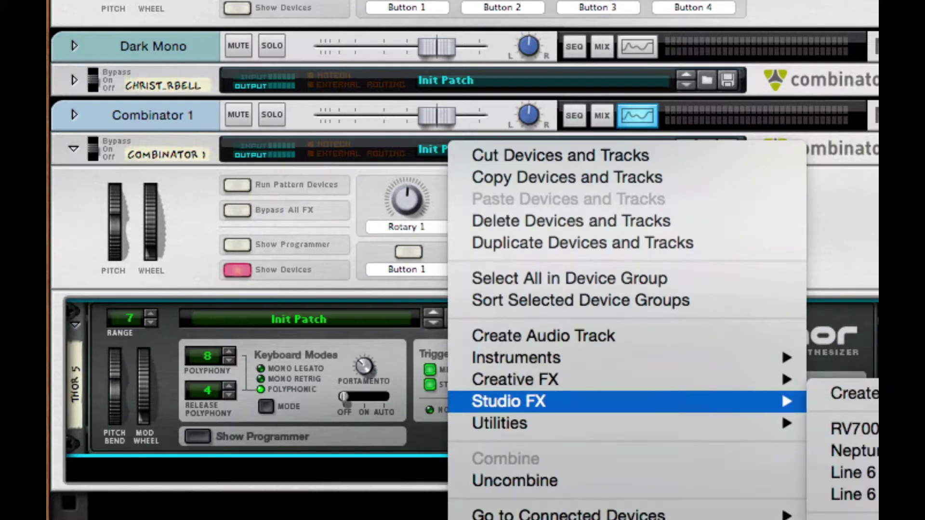
{"action": "left_click", "coordinate": [853, 429]}
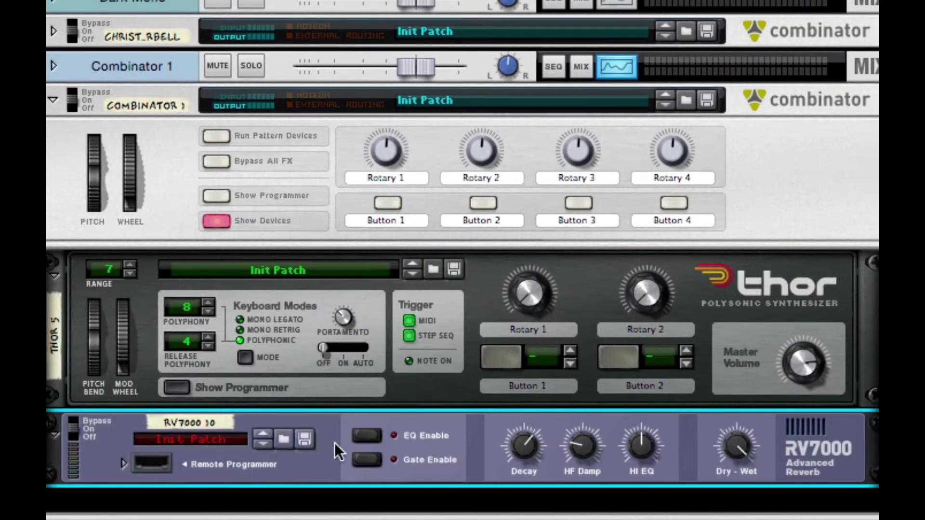
{"action": "left_click", "coordinate": [284, 440]}
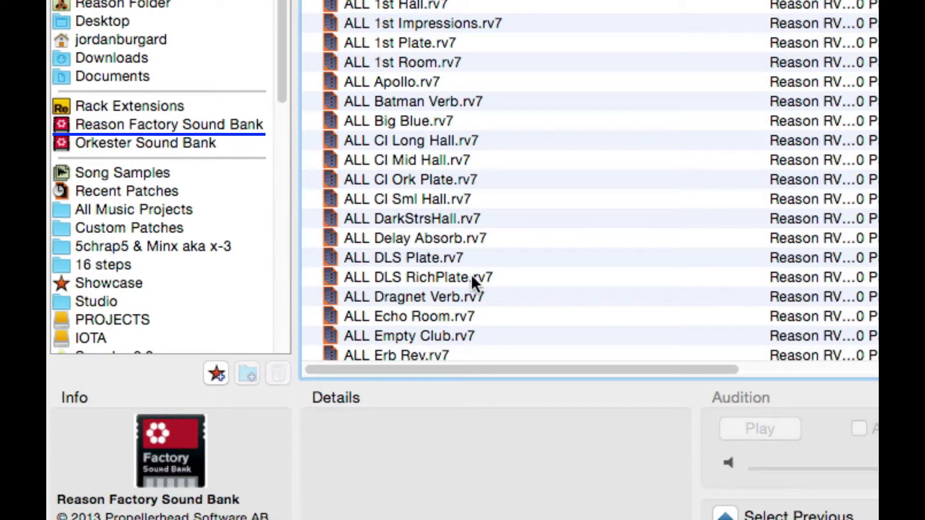
{"action": "scroll", "coordinate": [466, 283], "scroll_direction": "down", "scroll_amount": 10}
{"action": "scroll", "coordinate": [466, 284], "scroll_direction": "down", "scroll_amount": 3}
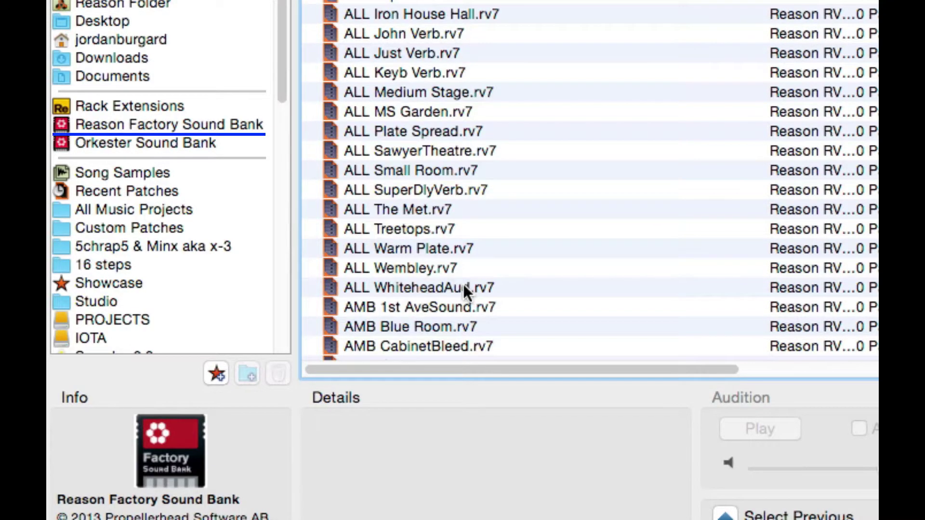
{"action": "left_click", "coordinate": [446, 248]}
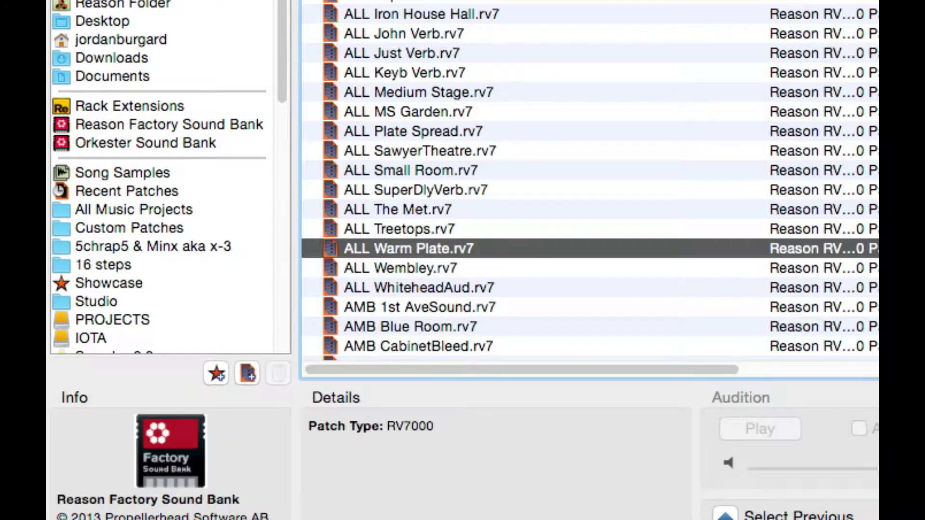
{"action": "key", "text": "Return"}
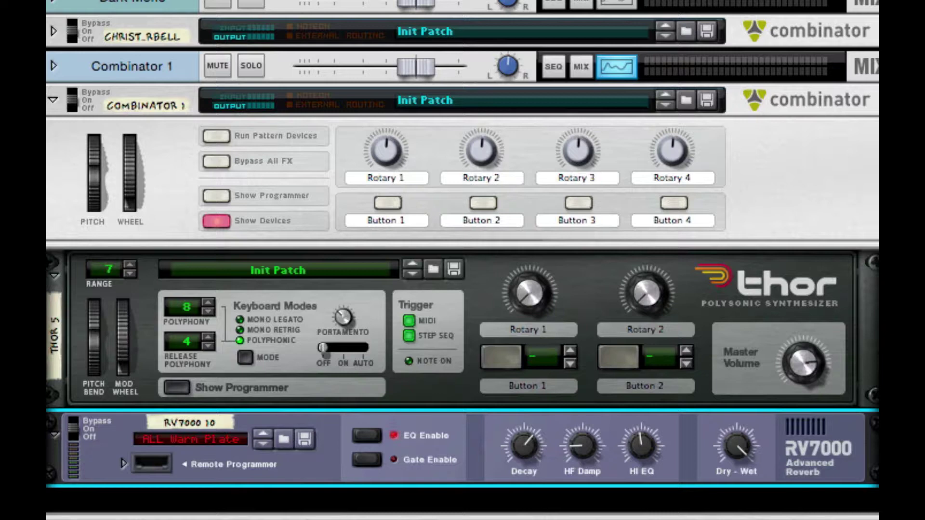
- Lower the RV7000's dry/wet mix to a mostly dry setting and shorten its decay
{"action": "left_click_drag", "start_coordinate": [733, 433], "coordinate": [737, 454]}
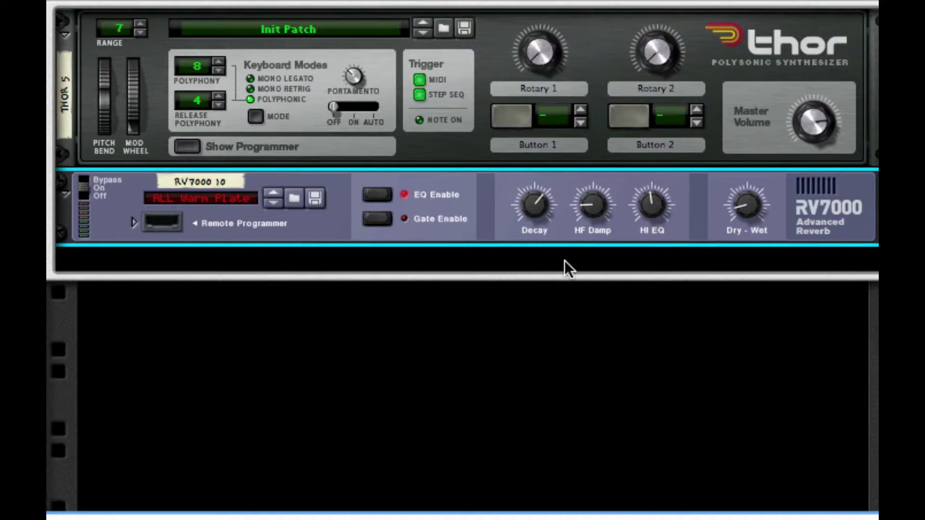
{"action": "left_click_drag", "start_coordinate": [534, 198], "coordinate": [517, 338]}
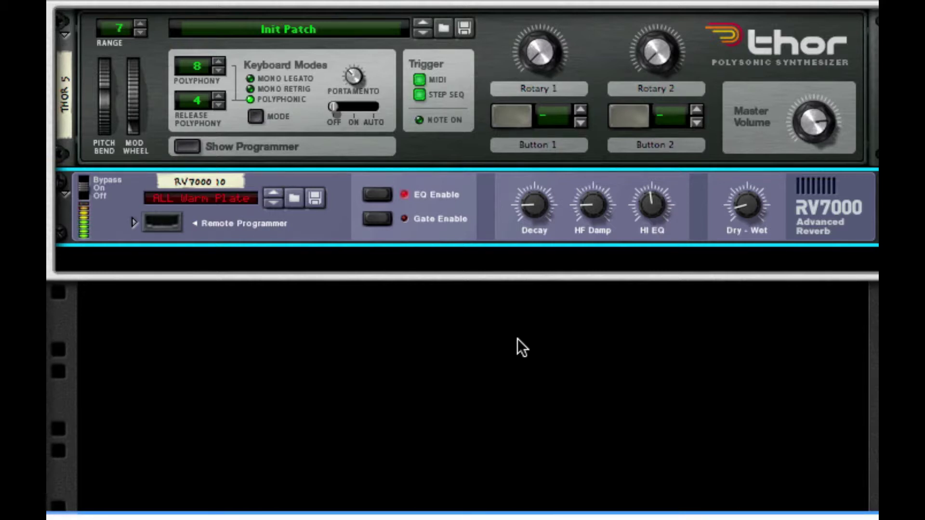
- Add The Echo delay after the RV7000 reverb in the Combinator
{"action": "right_click", "coordinate": [459, 215]}
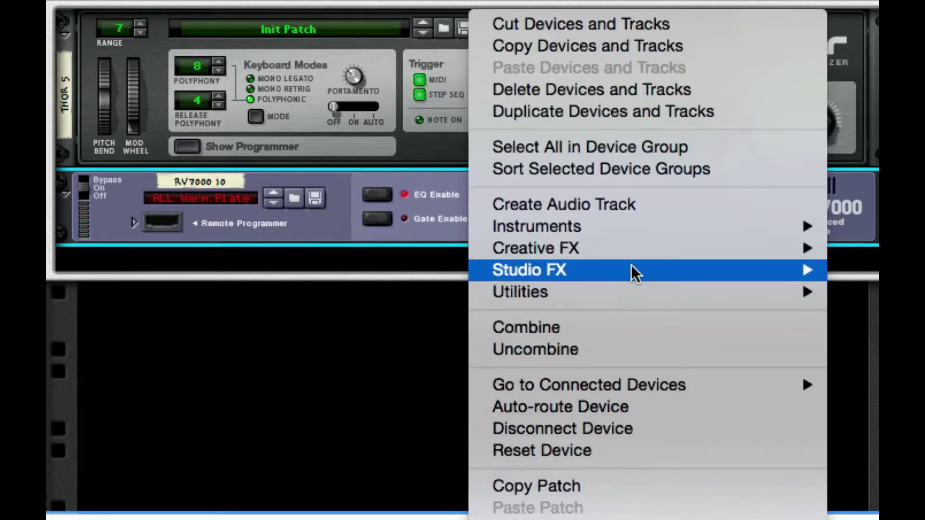
{"action": "left_click", "coordinate": [292, 230]}
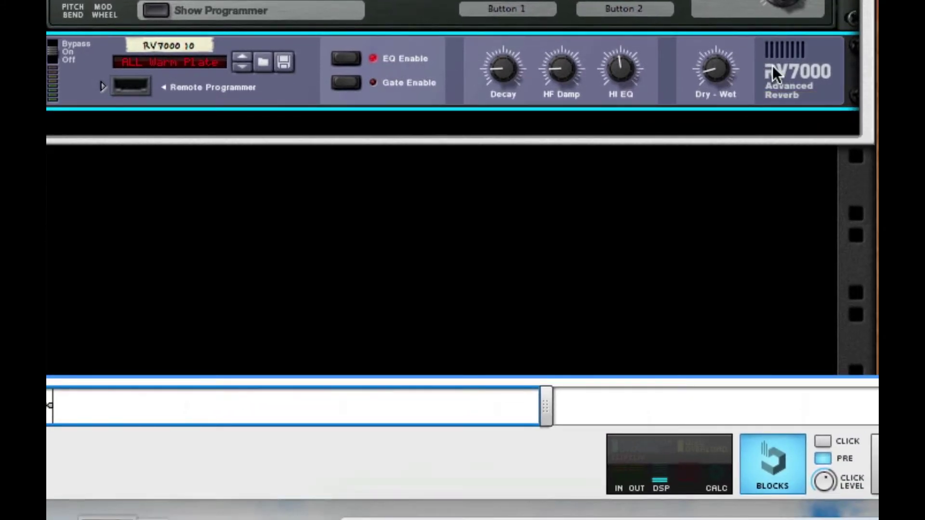
{"action": "right_click", "coordinate": [780, 96]}
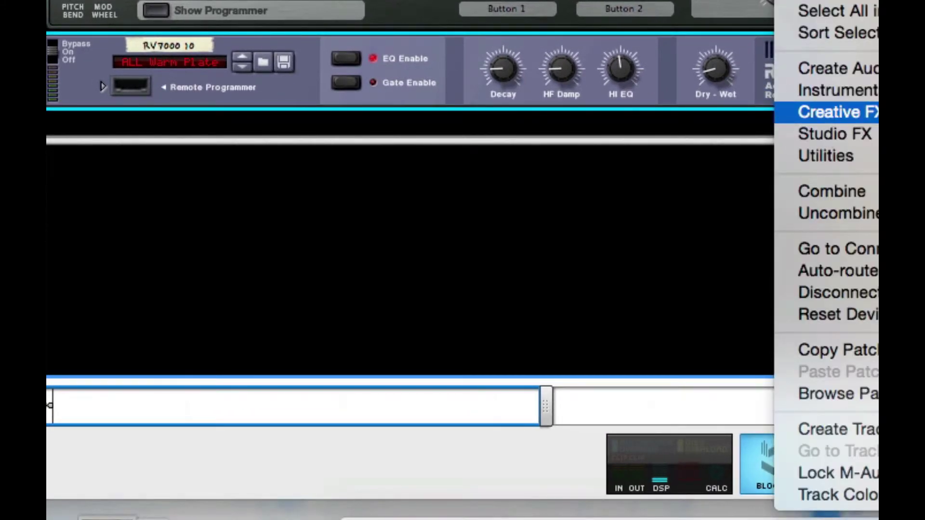
{"action": "left_click", "coordinate": [875, 112]}
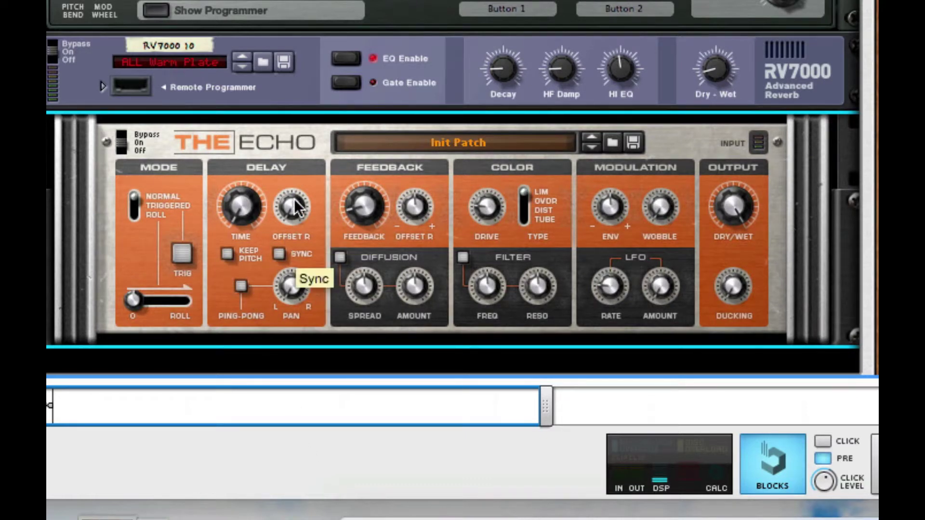
- Switch on Keep Pitch in The Echo's delay section and fold the device
{"action": "left_click_drag", "start_coordinate": [296, 205], "coordinate": [296, 202]}
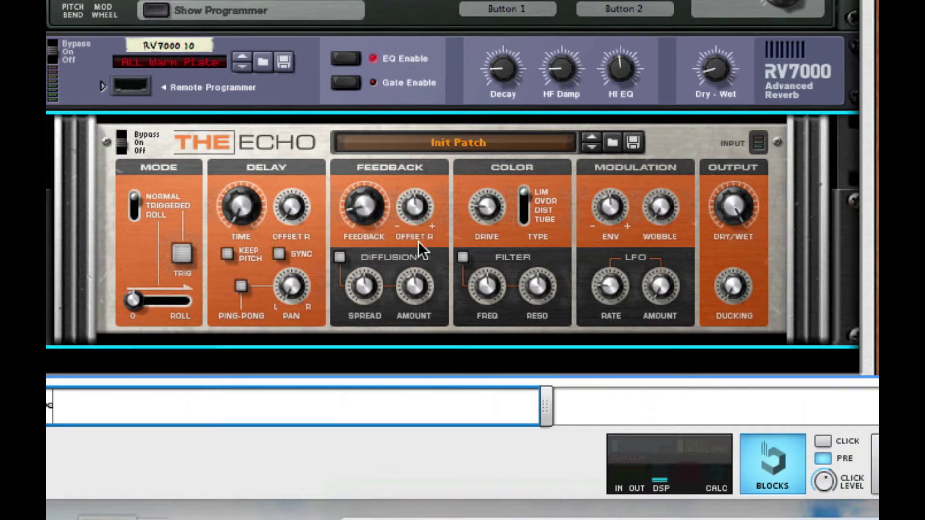
{"action": "left_click", "coordinate": [229, 253]}
{"action": "left_click", "coordinate": [50, 144]}
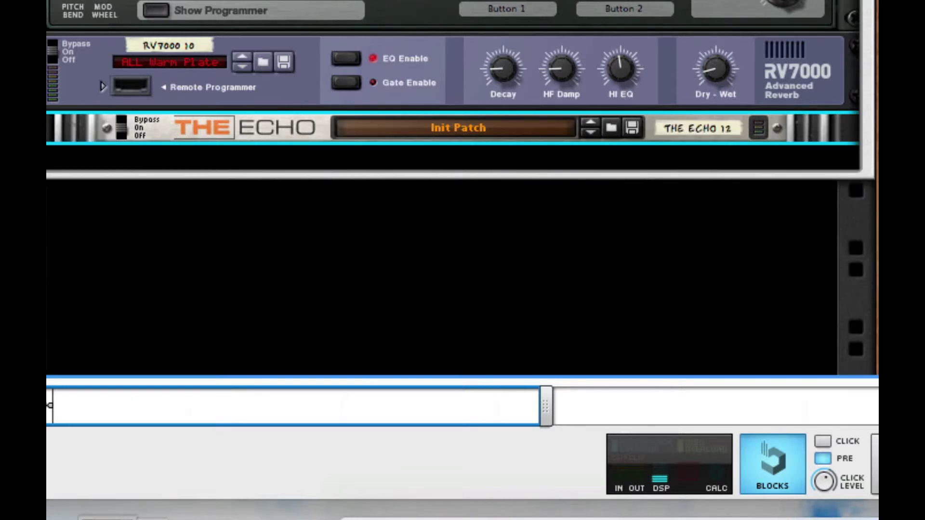
- Add an Alligator Filter Gate after The Echo in the Combinator
{"action": "right_click", "coordinate": [267, 126]}
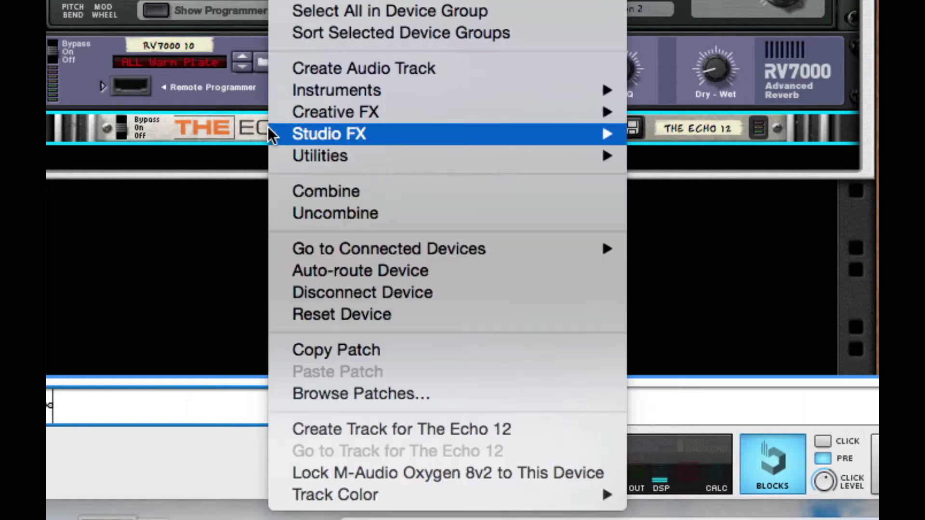
{"action": "mouse_move", "coordinate": [456, 116]}
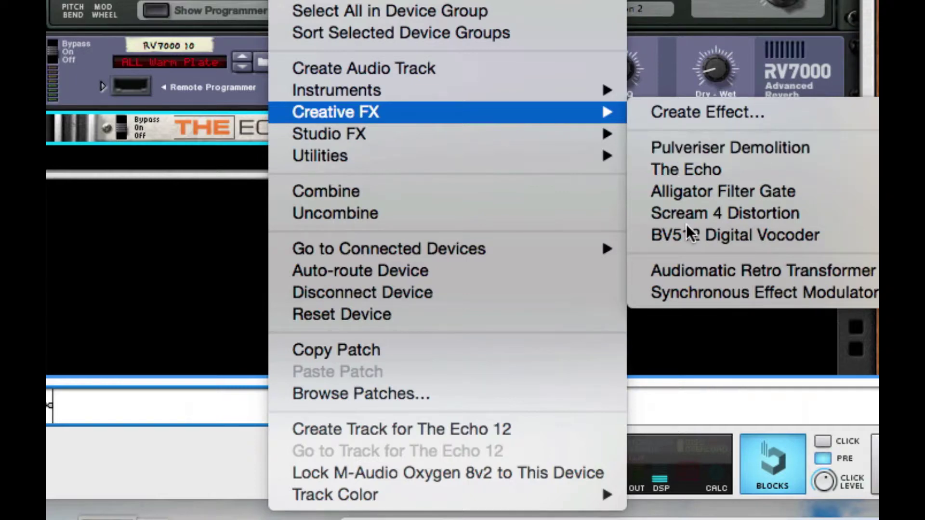
{"action": "left_click", "coordinate": [691, 196]}
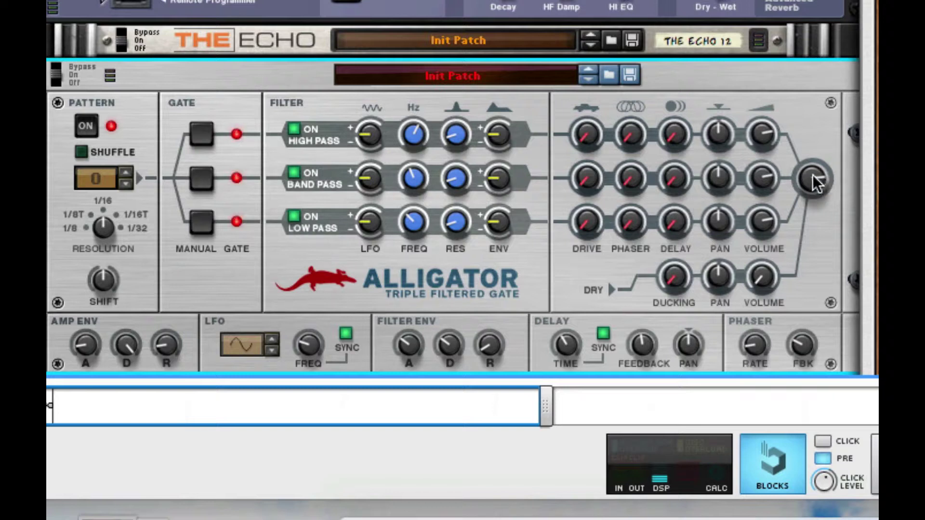
- Lower the Alligator's master volume to about halfway and raise its dry volume to about two thirds
{"action": "left_click_drag", "start_coordinate": [812, 173], "coordinate": [813, 246]}
{"action": "left_click_drag", "start_coordinate": [759, 286], "coordinate": [761, 79]}
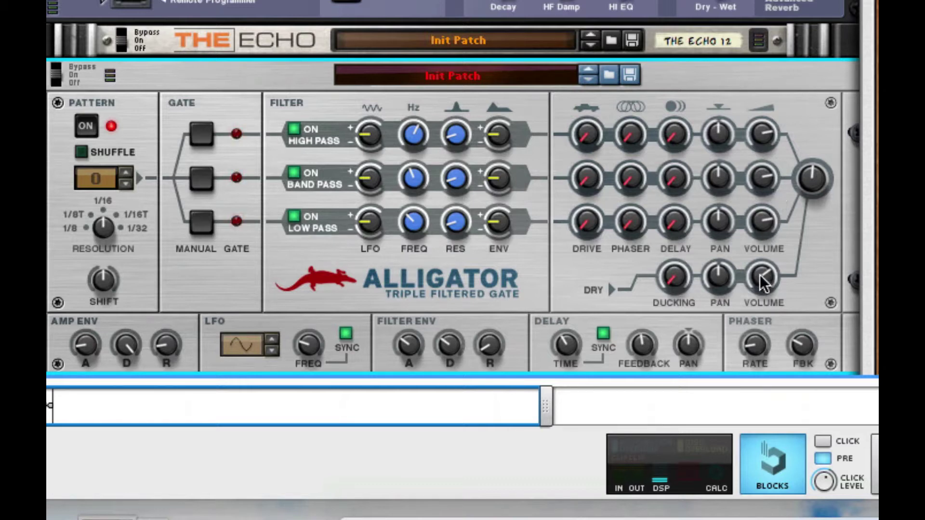
{"action": "left_click_drag", "start_coordinate": [764, 275], "coordinate": [763, 304]}
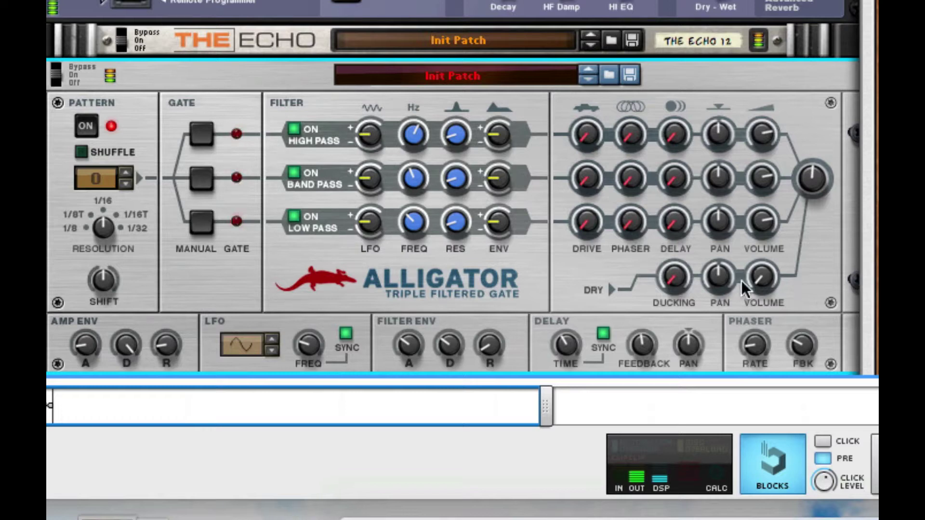
{"action": "left_click_drag", "start_coordinate": [742, 282], "coordinate": [800, 82]}
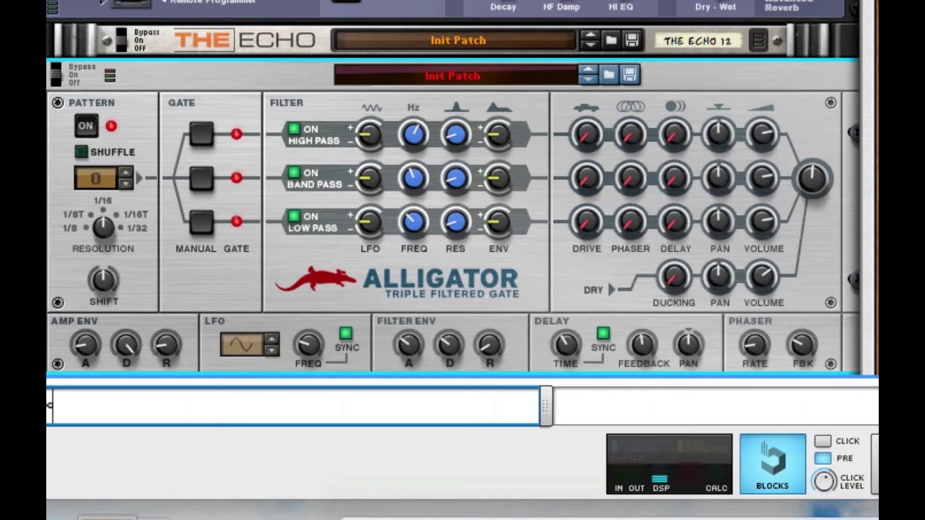
- Fold the Alligator and add an MClass Equalizer after it in the Combinator
{"action": "left_click", "coordinate": [110, 84]}
{"action": "right_click", "coordinate": [180, 86]}
{"action": "mouse_move", "coordinate": [403, 89]}
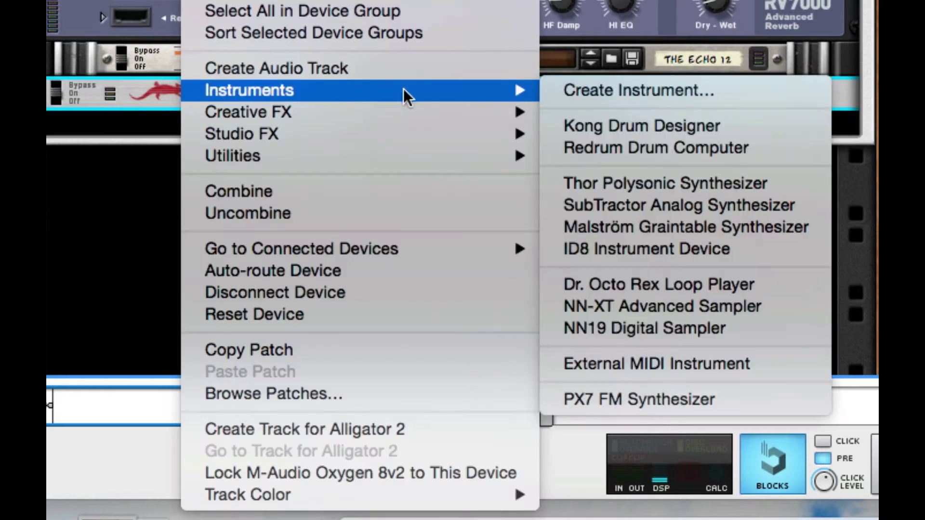
{"action": "mouse_move", "coordinate": [413, 128]}
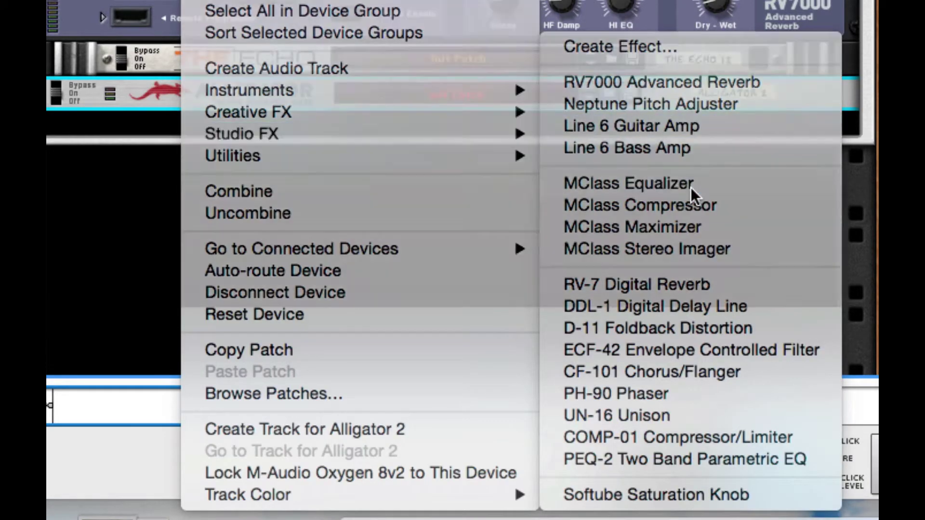
{"action": "left_click", "coordinate": [691, 187]}
- Add an MClass Stereo Imager and a UN-16 Unison after the MClass Equalizer
{"action": "right_click", "coordinate": [538, 198]}
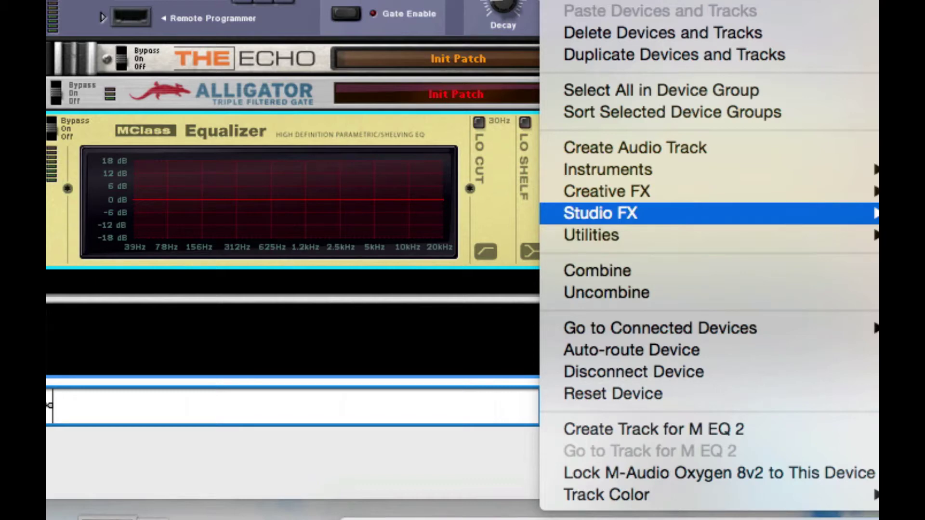
{"action": "key", "text": "Return"}
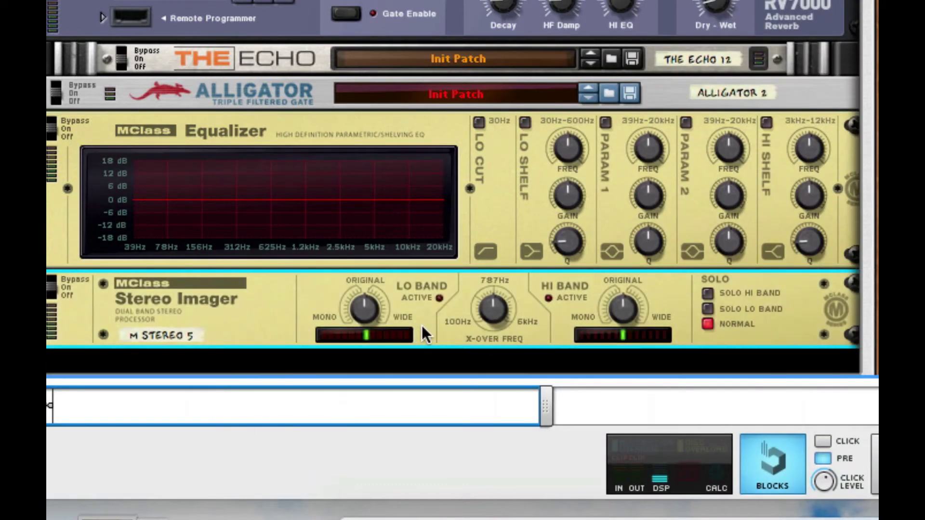
{"action": "right_click", "coordinate": [433, 319]}
{"action": "mouse_move", "coordinate": [656, 212]}
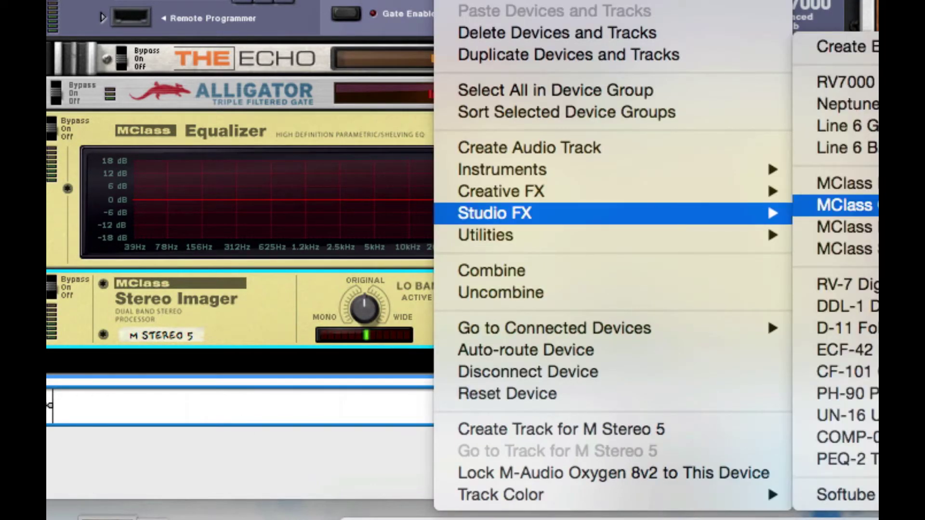
{"action": "left_click", "coordinate": [846, 415]}
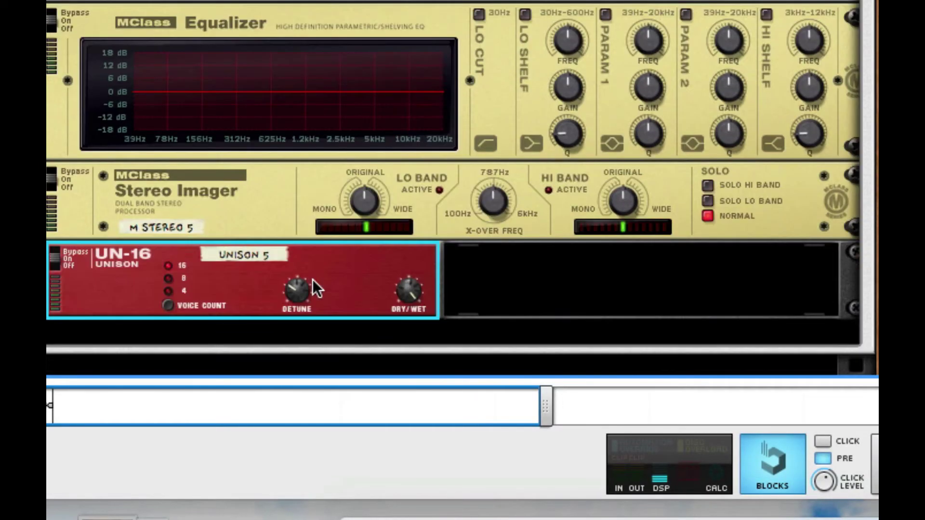
- Add a Pulveriser followed by an MClass Maximizer at the end of the Combinator's effect chain
{"action": "right_click", "coordinate": [333, 253]}
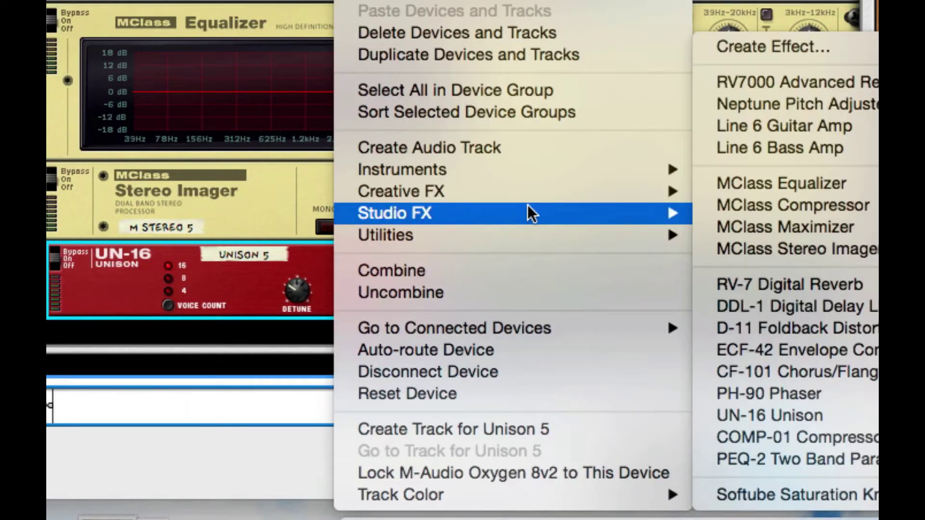
{"action": "mouse_move", "coordinate": [647, 191]}
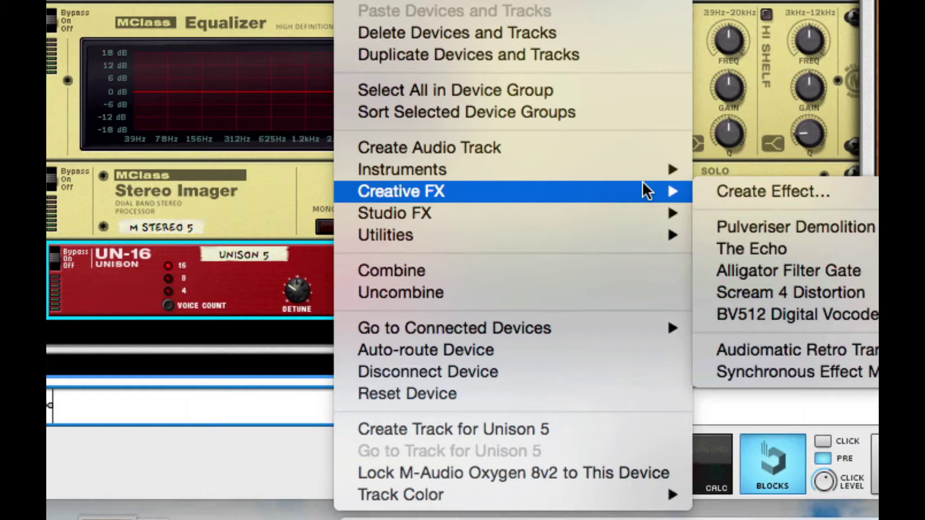
{"action": "left_click", "coordinate": [765, 228]}
{"action": "right_click", "coordinate": [389, 168]}
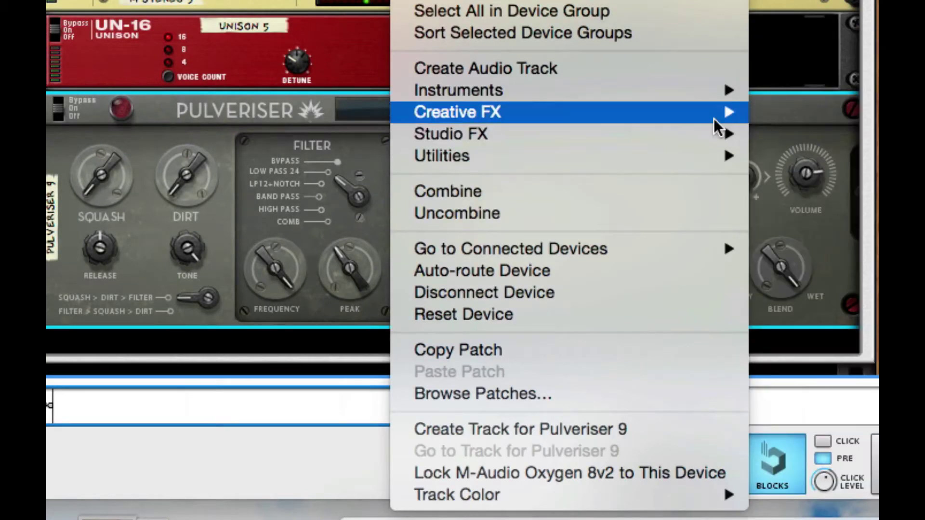
{"action": "mouse_move", "coordinate": [712, 139]}
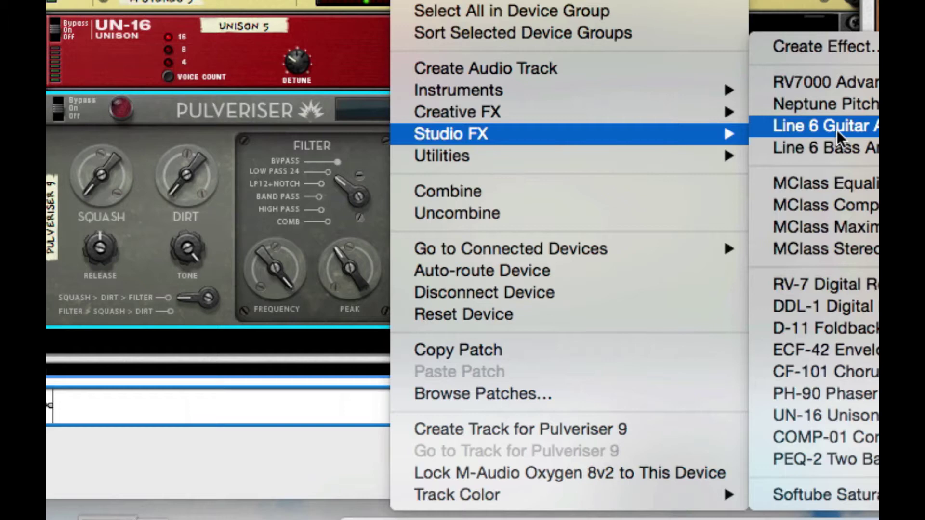
{"action": "left_click", "coordinate": [877, 224]}
{"action": "scroll", "coordinate": [611, 297], "scroll_direction": "up", "scroll_amount": 5}
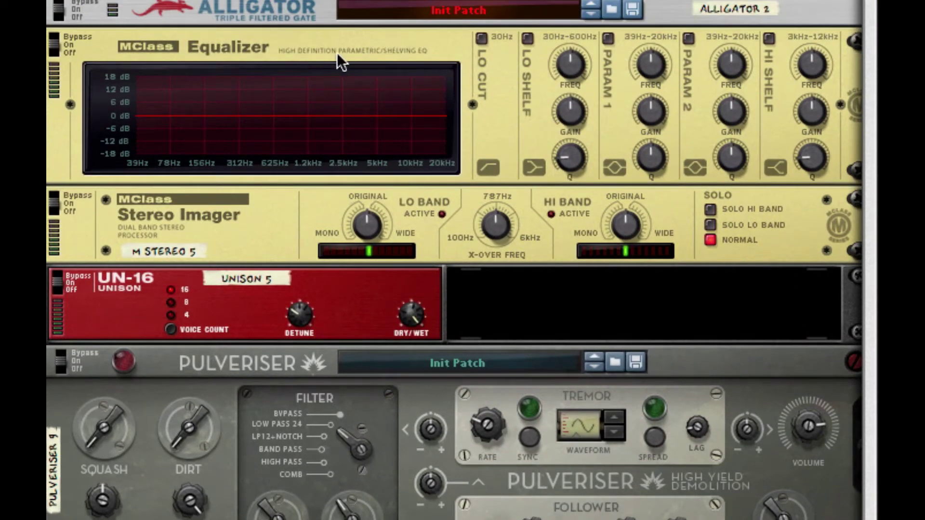
- Enable the Equalizer's Lo Cut and Lo Shelf, set the low shelf gain to minimum, and slightly raise its frequency and Q
{"action": "left_click", "coordinate": [483, 35]}
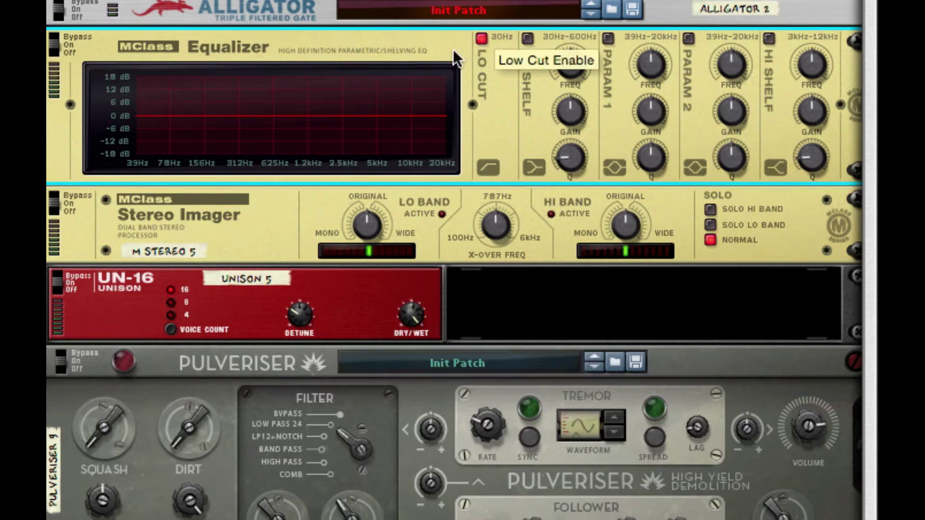
{"action": "left_click", "coordinate": [527, 38]}
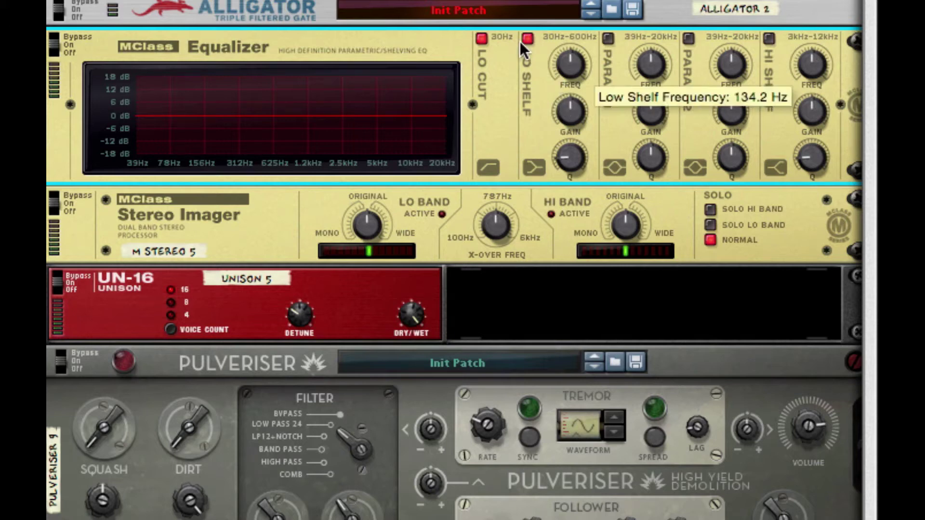
{"action": "left_click_drag", "start_coordinate": [572, 123], "coordinate": [572, 159]}
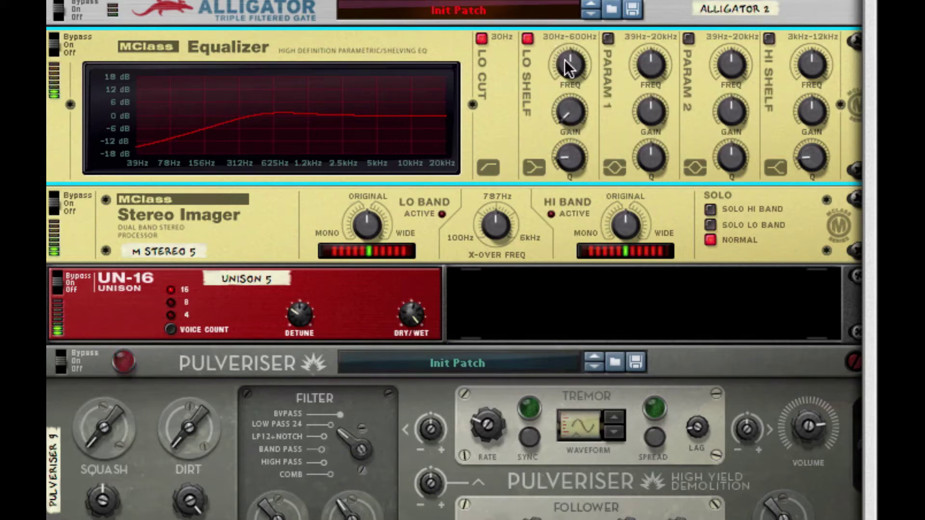
{"action": "left_click_drag", "start_coordinate": [569, 59], "coordinate": [570, 45]}
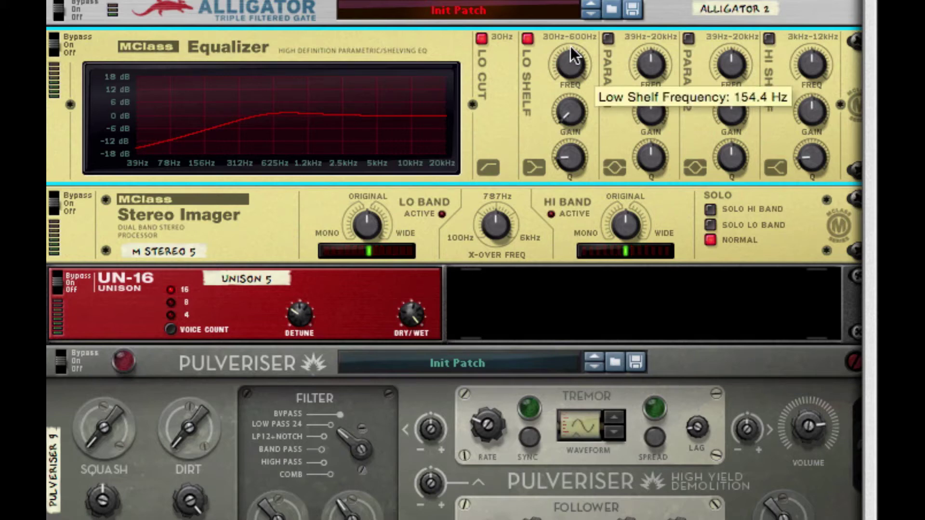
{"action": "left_click_drag", "start_coordinate": [568, 164], "coordinate": [534, 124]}
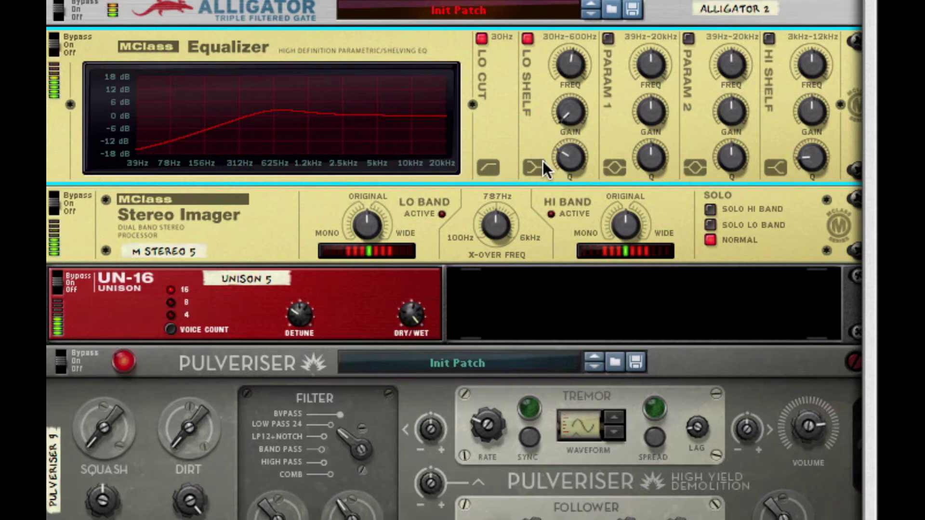
- Enable the Equalizer's Param 1 band with gain and Q at minimum and a lowered frequency
{"action": "left_click", "coordinate": [608, 38]}
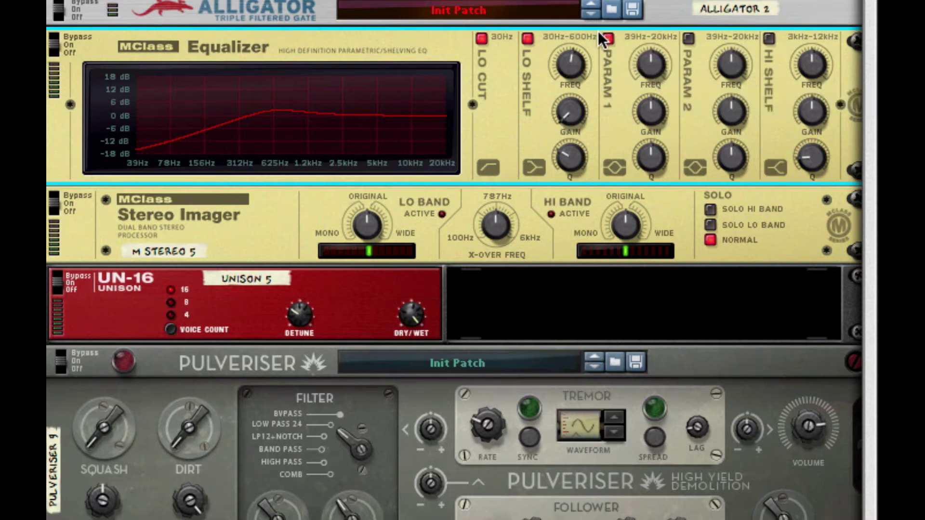
{"action": "left_click_drag", "start_coordinate": [653, 110], "coordinate": [650, 369]}
{"action": "left_click_drag", "start_coordinate": [649, 63], "coordinate": [652, 153]}
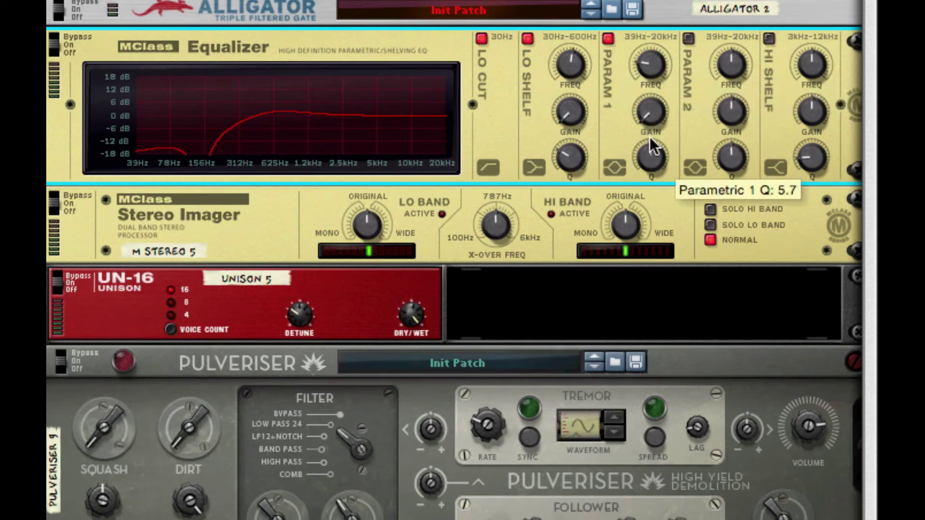
{"action": "mouse_move", "coordinate": [653, 154]}
{"action": "left_click_drag", "start_coordinate": [653, 152], "coordinate": [653, 164]}
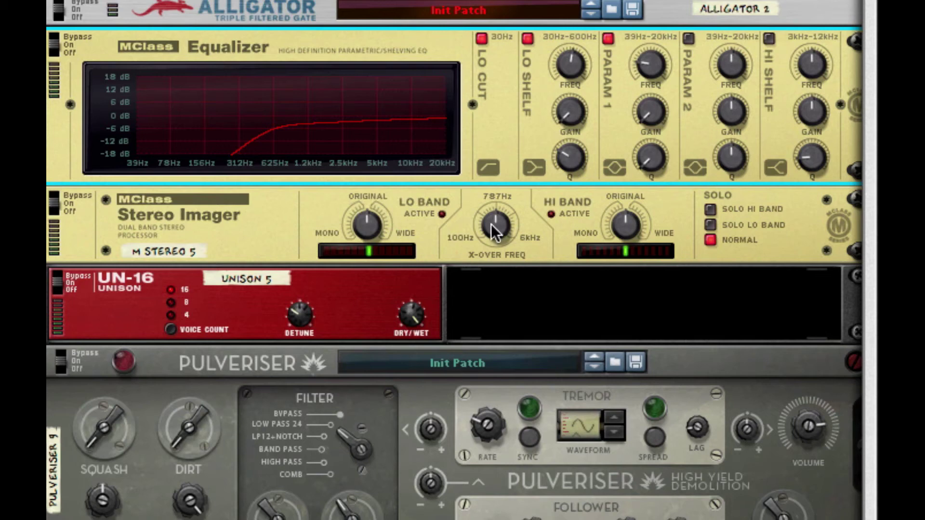
- Raise the Stereo Imager's crossover frequency, set its low band fully to mono, and widen its high band
{"action": "left_click_drag", "start_coordinate": [509, 227], "coordinate": [516, 199]}
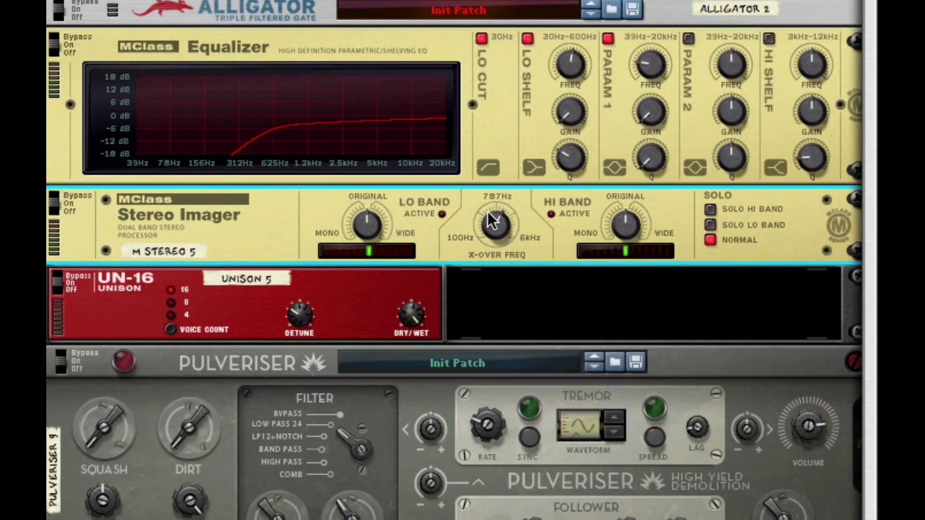
{"action": "mouse_move", "coordinate": [367, 225]}
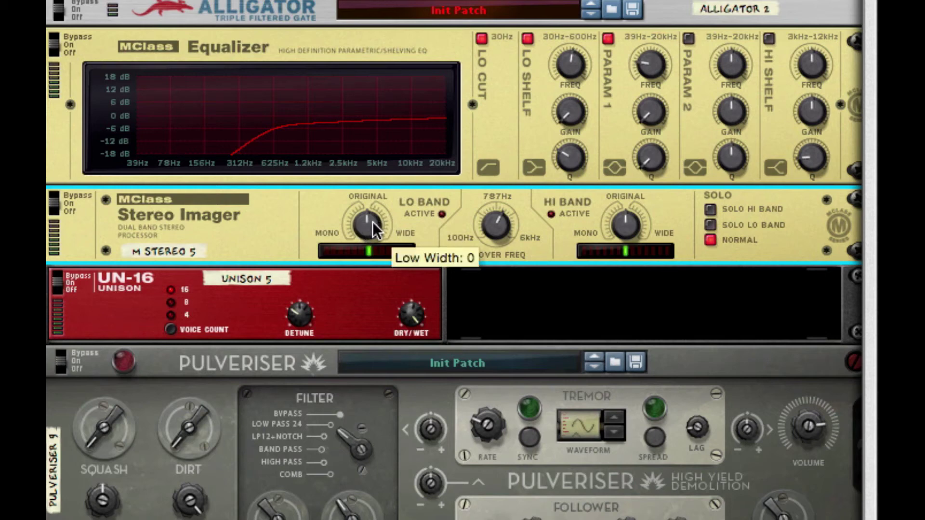
{"action": "left_click_drag", "start_coordinate": [368, 223], "coordinate": [366, 488]}
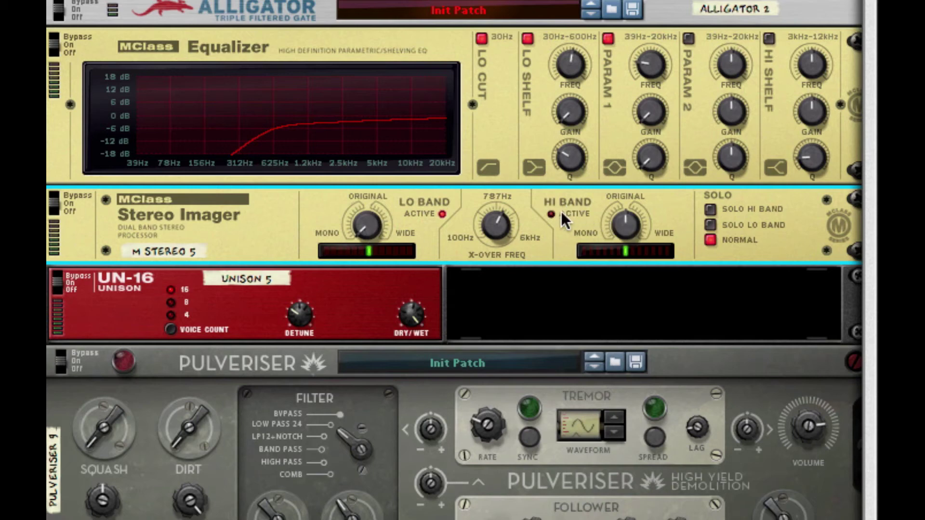
{"action": "left_click_drag", "start_coordinate": [629, 225], "coordinate": [629, 183]}
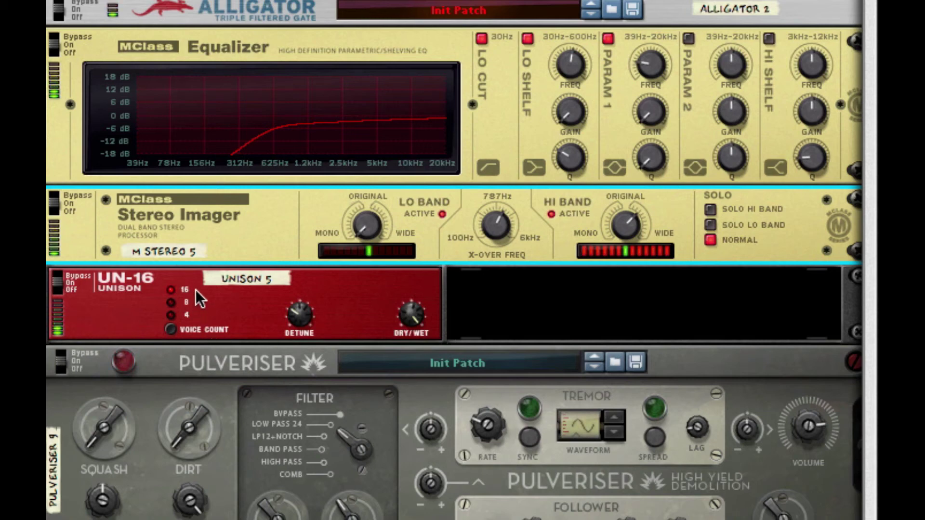
- Compare the sound with the UN-16 bypassed and on, and lower its dry/wet to 30
{"action": "left_click", "coordinate": [58, 287]}
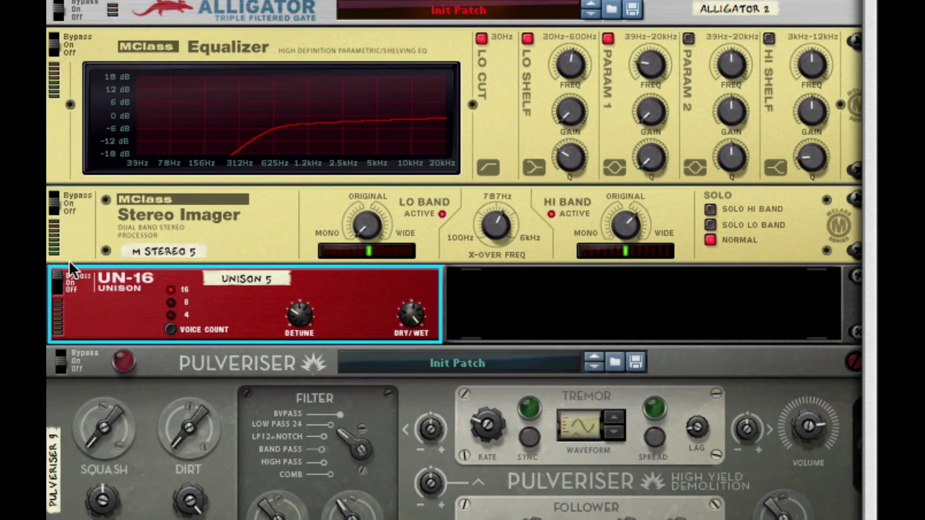
{"action": "left_click", "coordinate": [62, 282]}
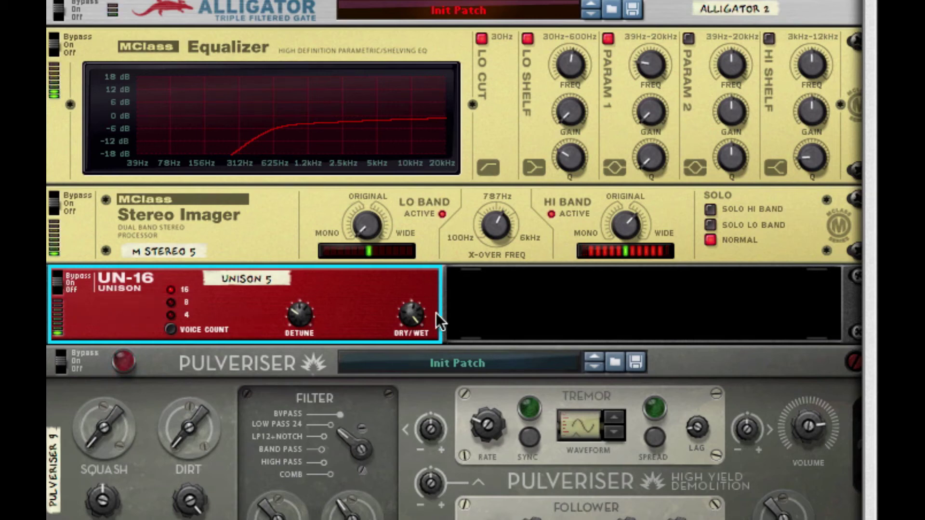
{"action": "left_click_drag", "start_coordinate": [413, 316], "coordinate": [413, 326]}
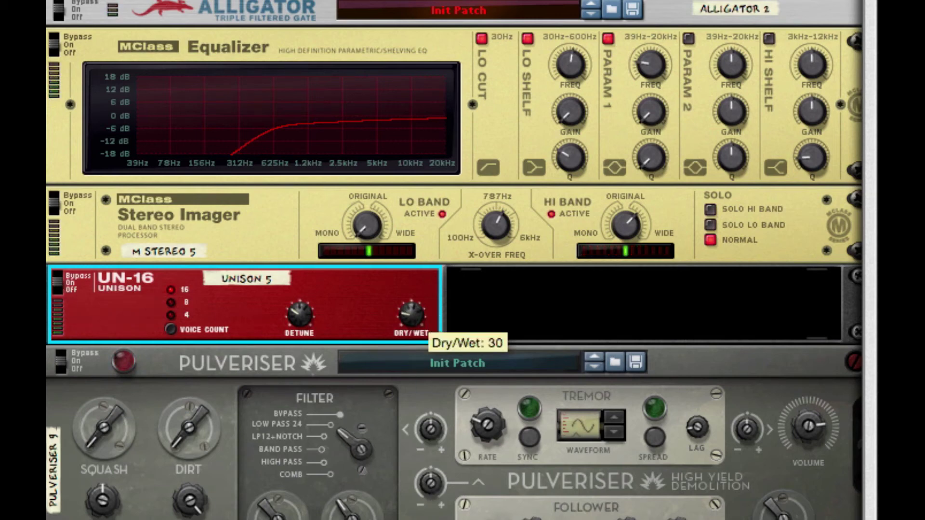
- Fold the Pulveriser and the UN-16 Unison
{"action": "scroll", "coordinate": [530, 462], "scroll_direction": "down", "scroll_amount": 5}
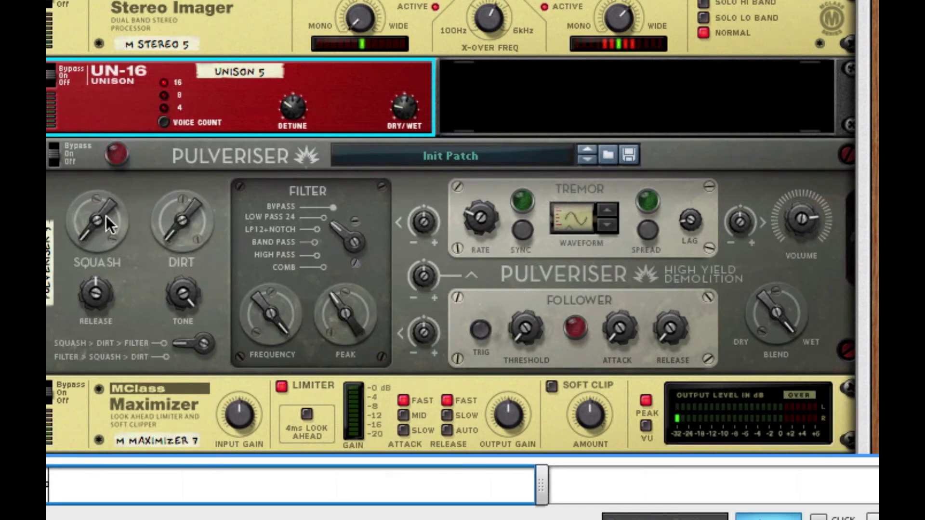
{"action": "scroll", "coordinate": [120, 191], "scroll_direction": "down", "scroll_amount": 2}
{"action": "left_click_drag", "start_coordinate": [102, 138], "coordinate": [96, 101]}
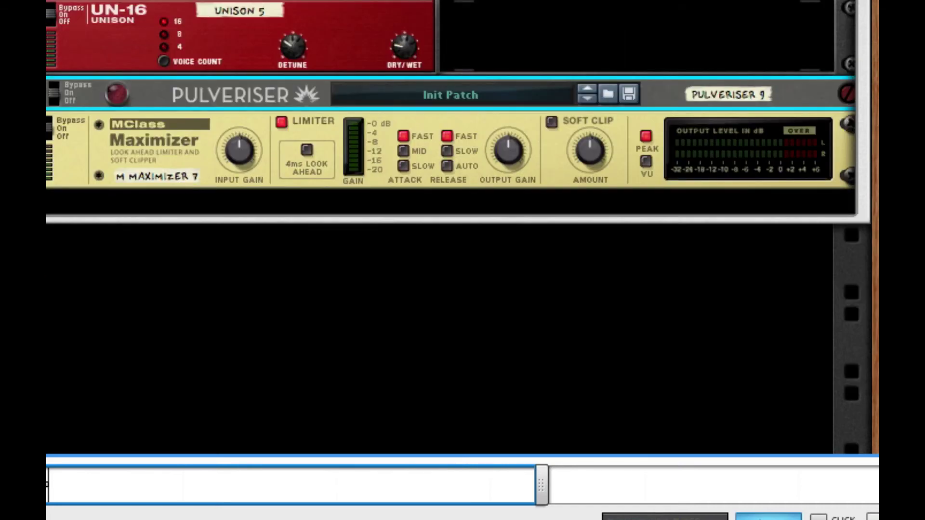
{"action": "left_click", "coordinate": [31, 6]}
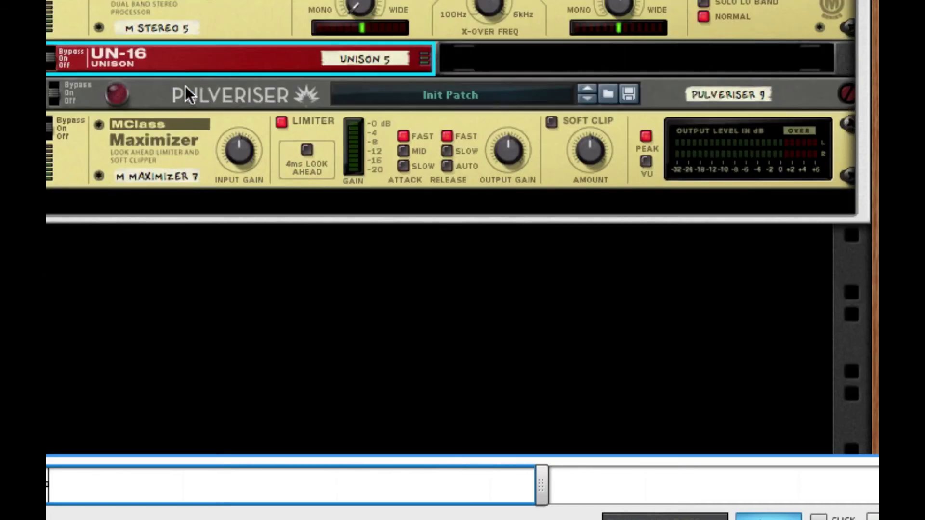
- Switch off the Maximizer's limiter, set its release to Auto, and enable Soft Clip with the amount at maximum
{"action": "left_click", "coordinate": [282, 122]}
{"action": "left_click", "coordinate": [456, 428]}
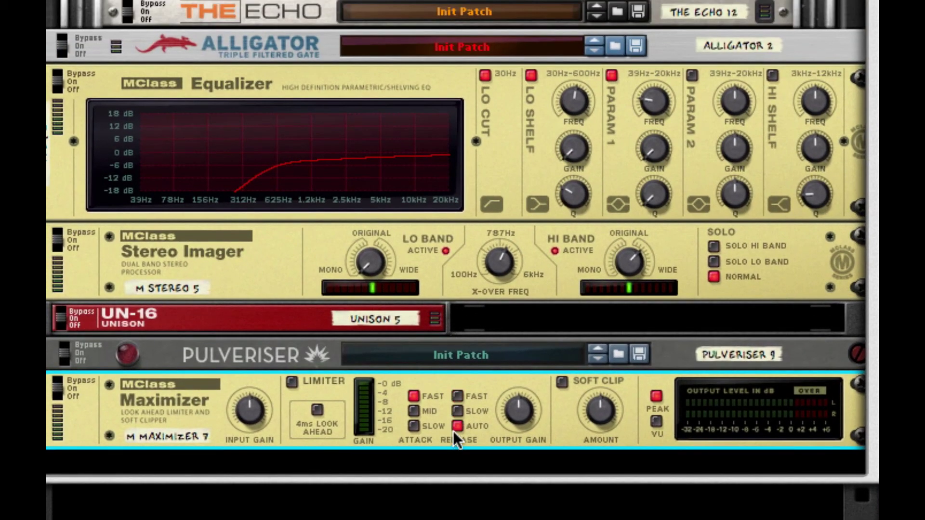
{"action": "left_click", "coordinate": [560, 382]}
{"action": "left_click_drag", "start_coordinate": [592, 413], "coordinate": [652, 376]}
{"action": "key", "text": "space"}
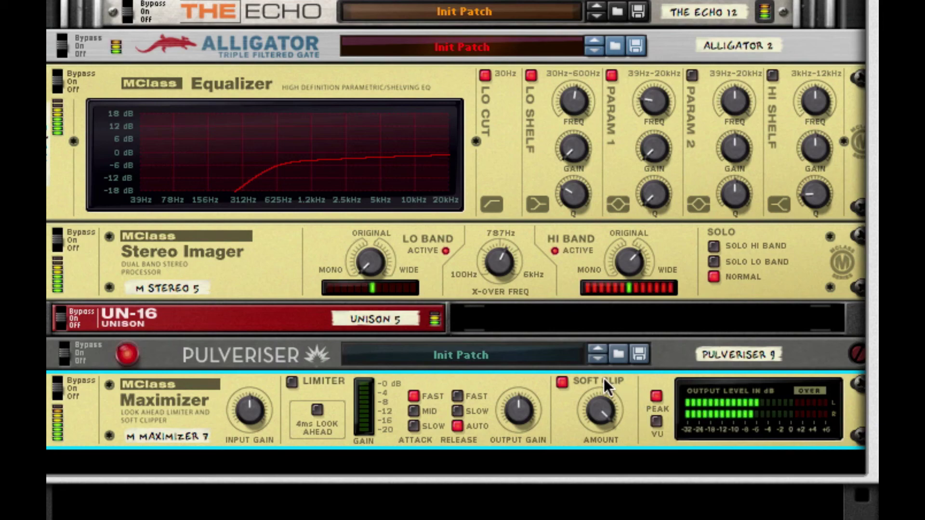
- Rename the Combinator 1 mix channel as Crystal Pad
{"action": "scroll", "coordinate": [586, 370], "scroll_direction": "up", "scroll_amount": 15}
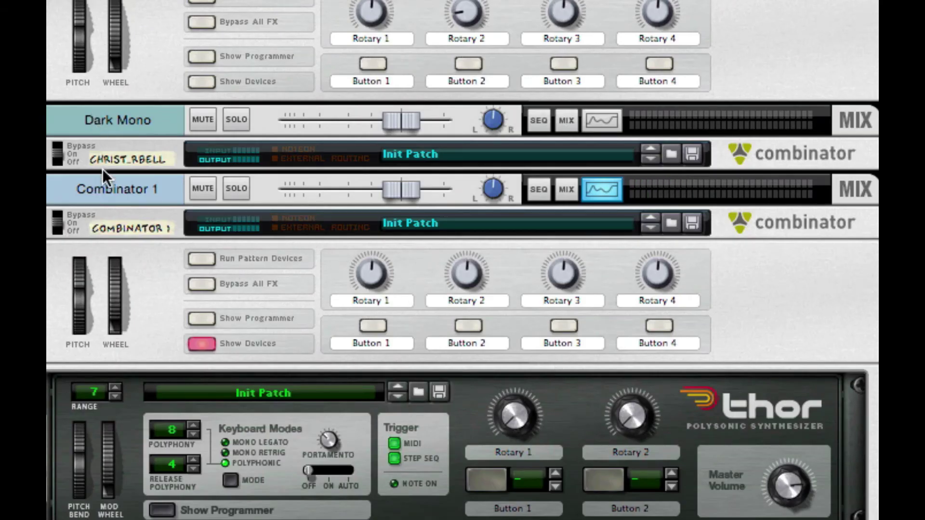
{"action": "double_click", "coordinate": [109, 189]}
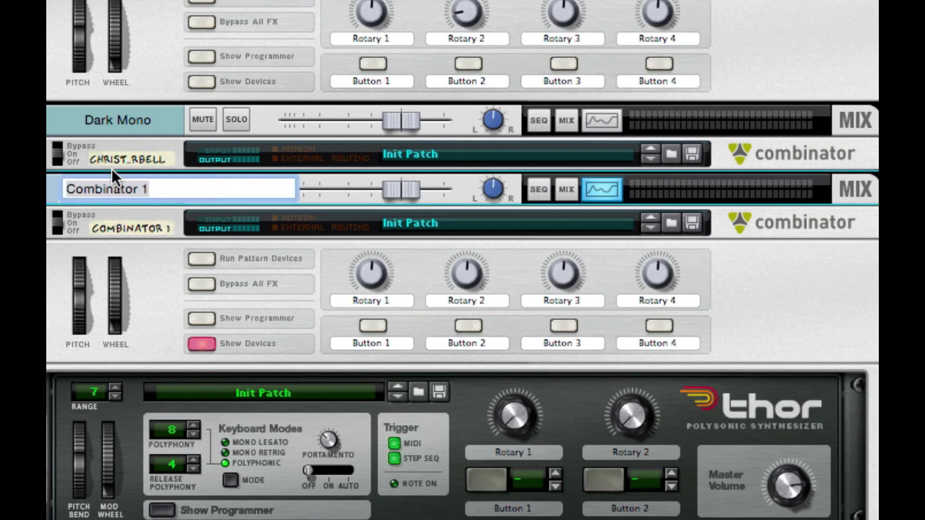
{"action": "type", "text": "Crysta"}
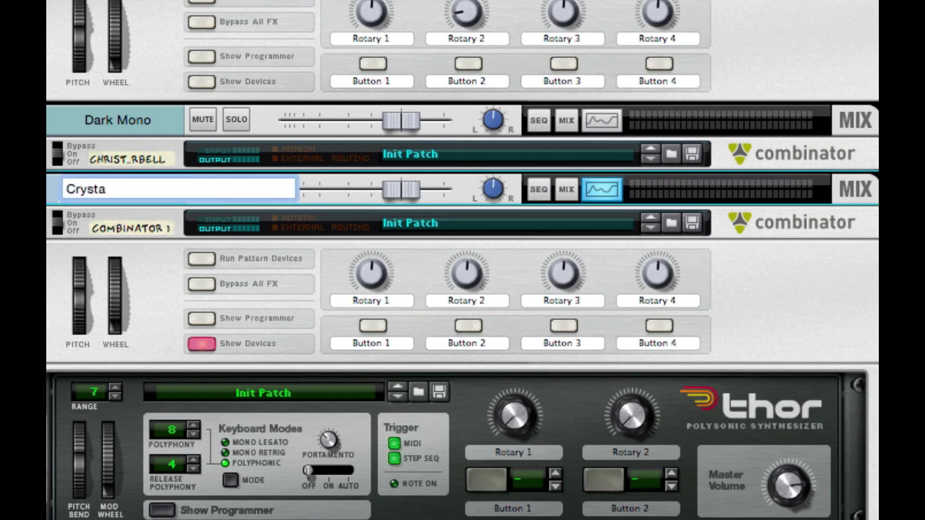
{"action": "type", "text": "l Pad"}
{"action": "key", "text": "Return"}
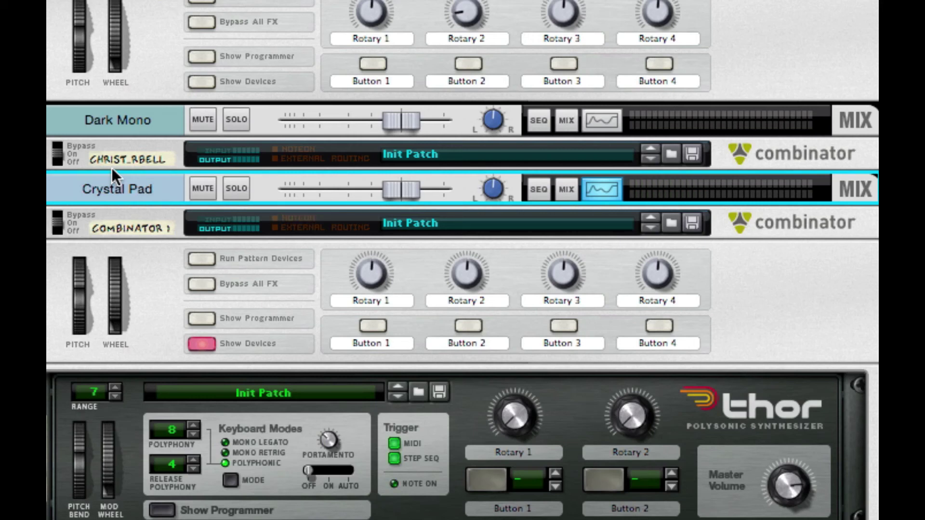
- Hide the devices inside the Crystal Pad Combinator
{"action": "scroll", "coordinate": [530, 360], "scroll_direction": "down", "scroll_amount": 2}
{"action": "scroll", "coordinate": [251, 241], "scroll_direction": "down", "scroll_amount": 2}
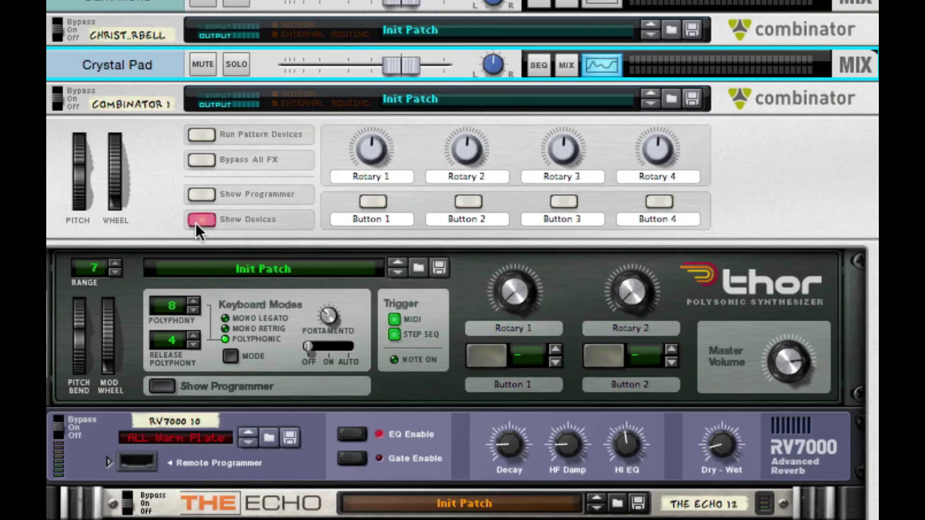
{"action": "left_click", "coordinate": [197, 220]}
- View the sequencer's track list at full height and return to the rack
{"action": "scroll", "coordinate": [463, 260], "scroll_direction": "up", "scroll_amount": 6}
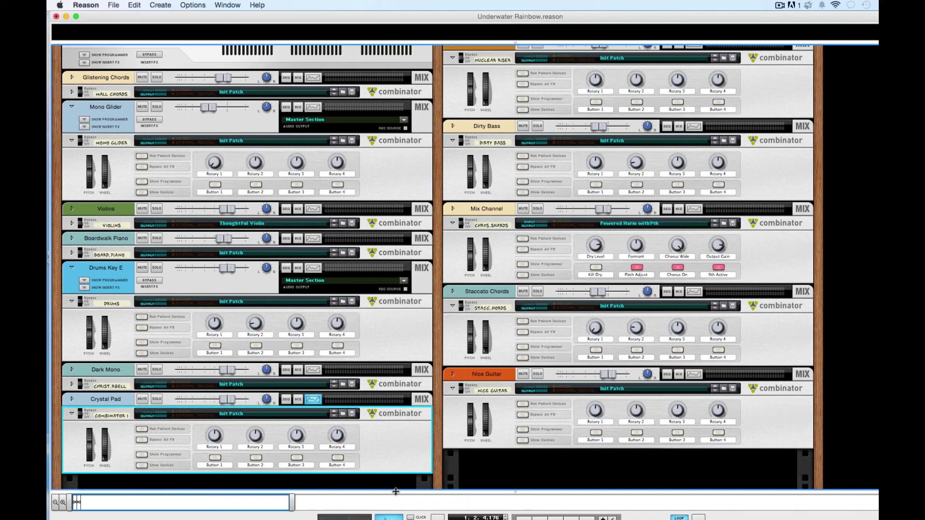
{"action": "left_click_drag", "start_coordinate": [395, 490], "coordinate": [363, 43]}
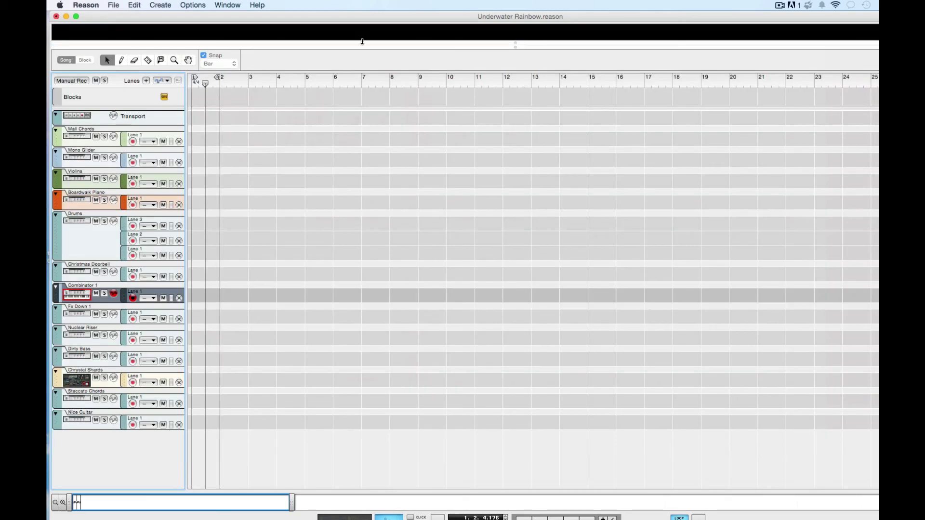
{"action": "double_click", "coordinate": [267, 45]}
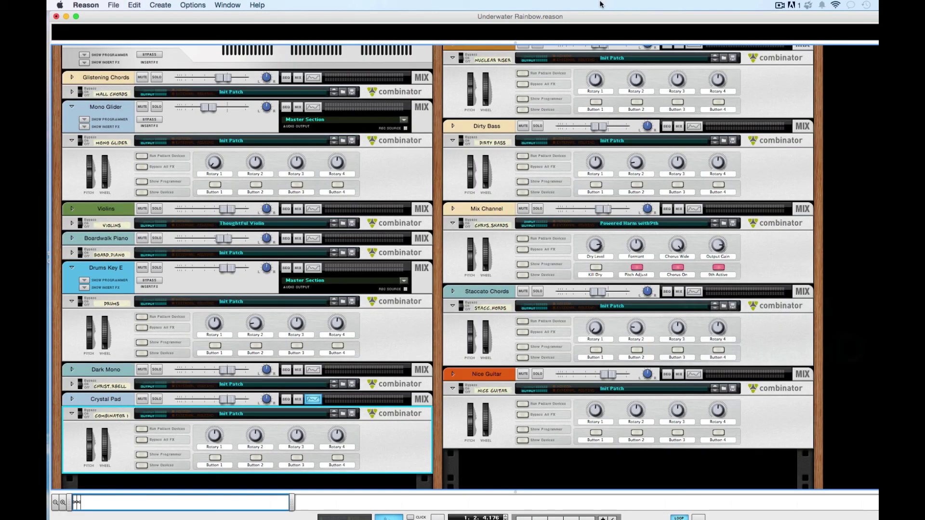